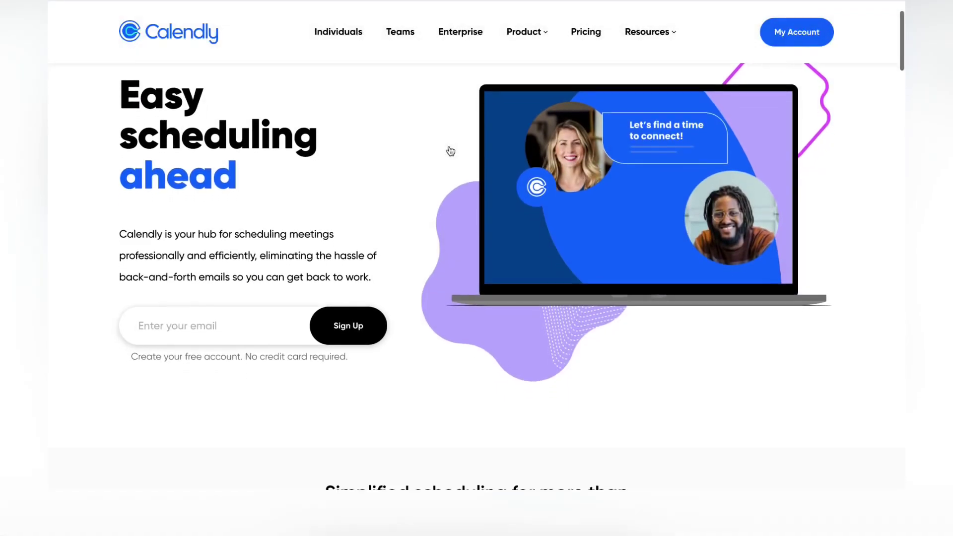
# Fill the sign-up field with the suggested e-mail address
pyautogui.scroll(-3, 450, 151)
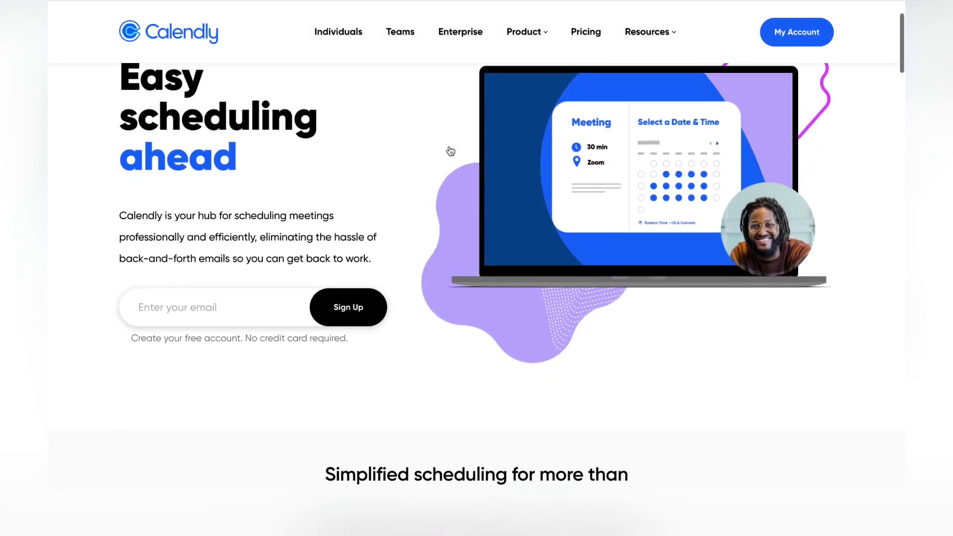
pyautogui.scroll(-5, 451, 151)
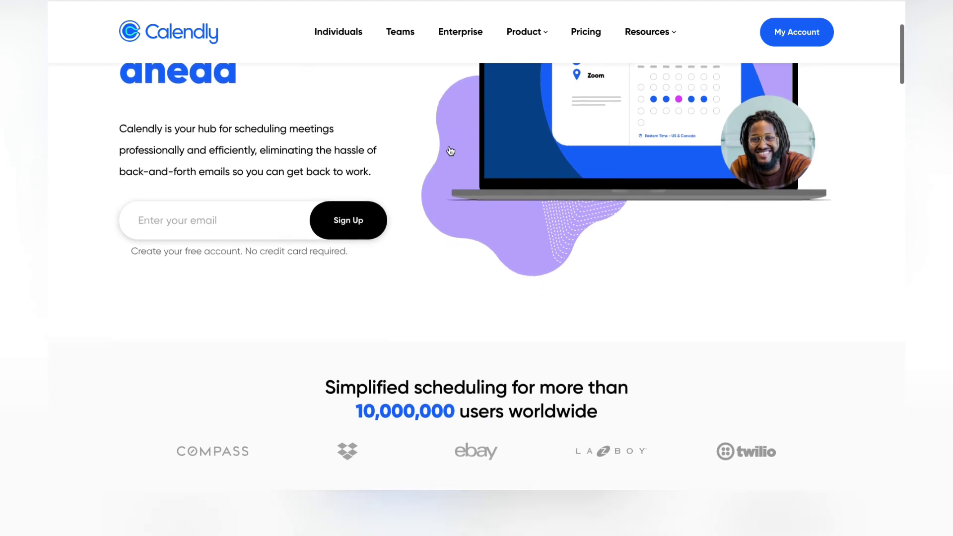
pyautogui.scroll(-6, 450, 151)
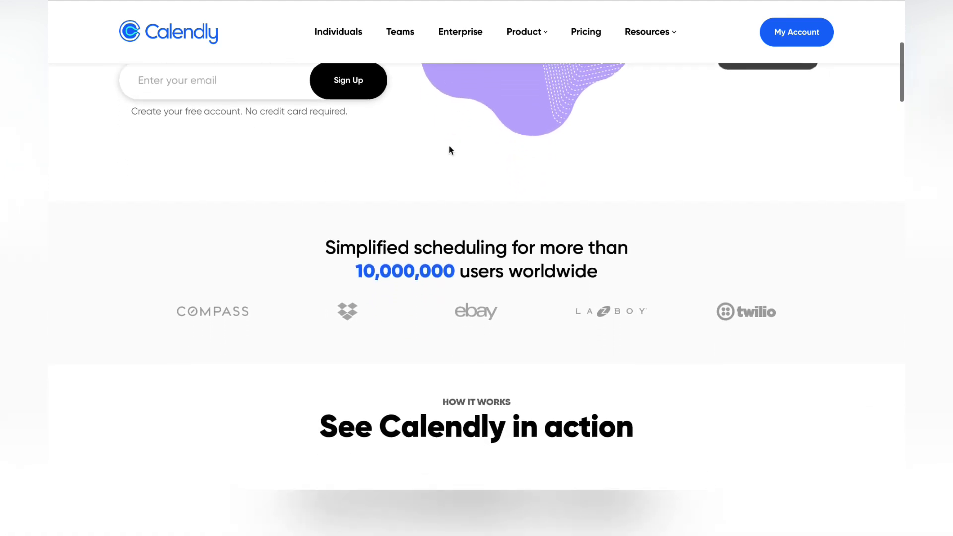
pyautogui.scroll(10, 449, 147)
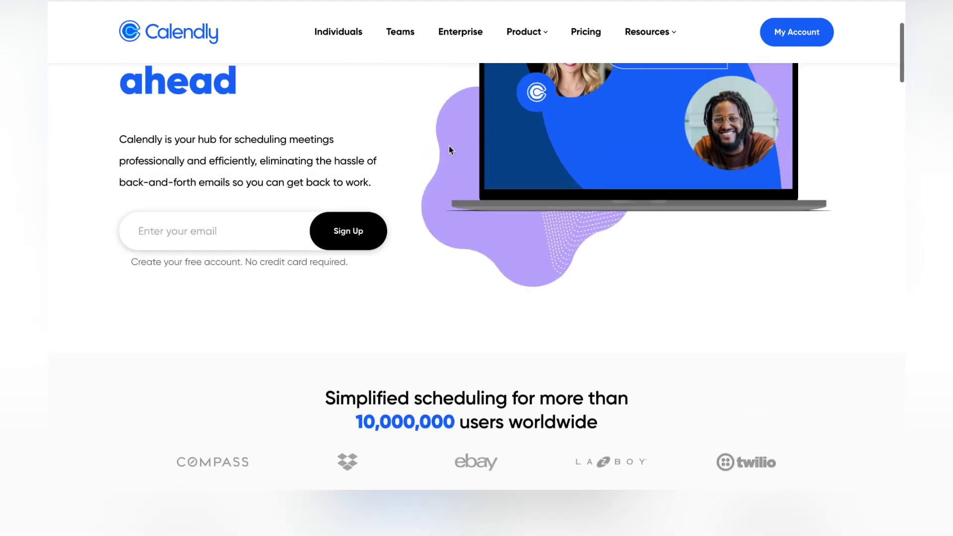
pyautogui.click(177, 294)
pyautogui.press('Down')
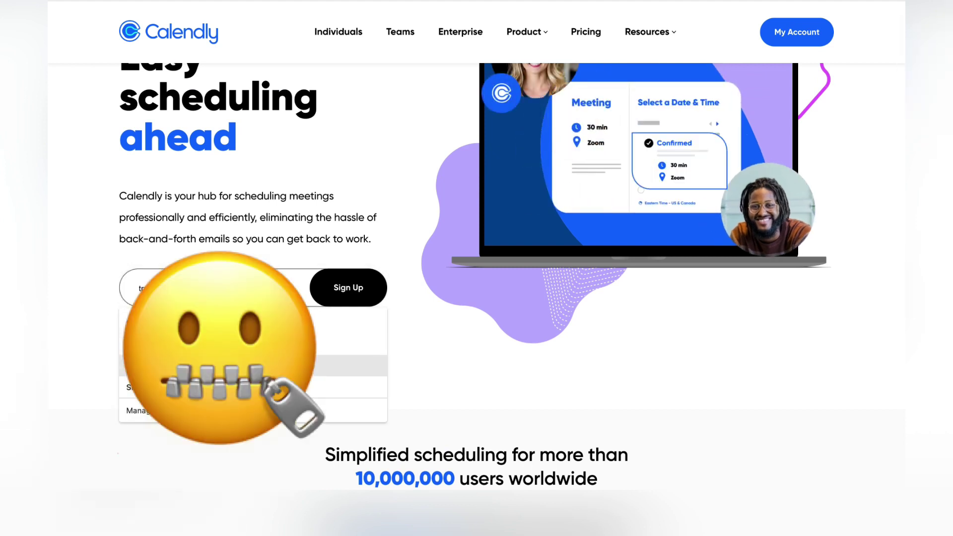
pyautogui.press('Return')
# Submit the e-mail and sign up with Google using the chosen Google account
pyautogui.click(355, 295)
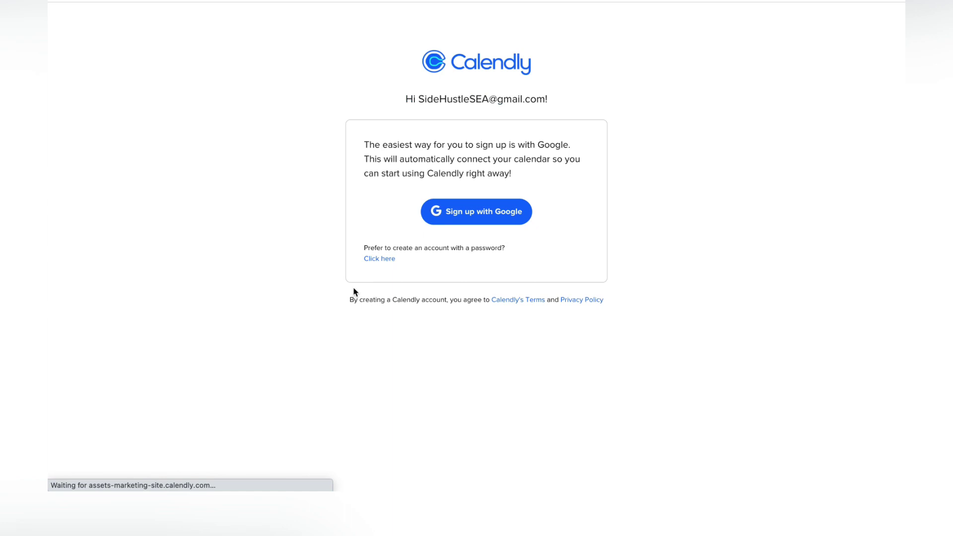
pyautogui.click(484, 217)
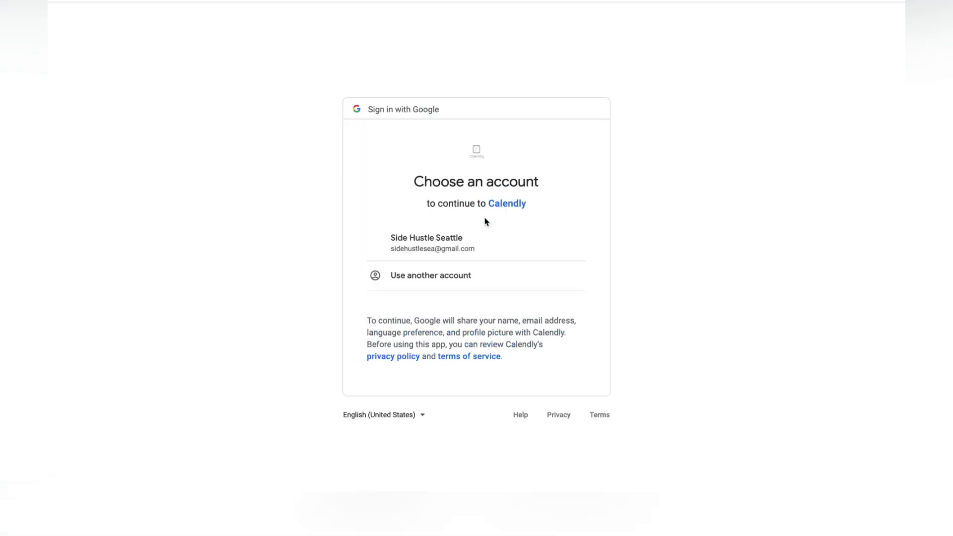
pyautogui.click(450, 245)
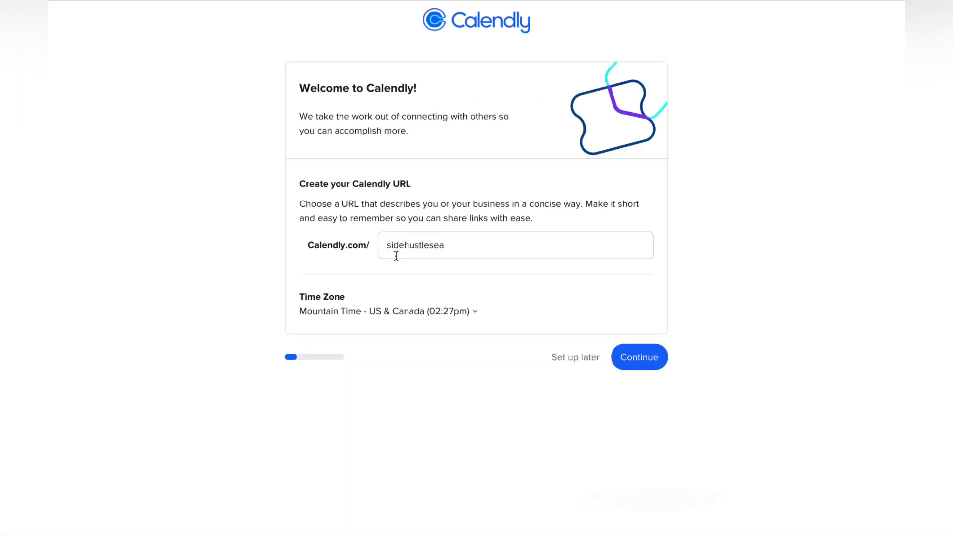
# Customize the Calendly.com/ scheduling URL and continue with Mountain Time as the time zone
pyautogui.click(446, 248)
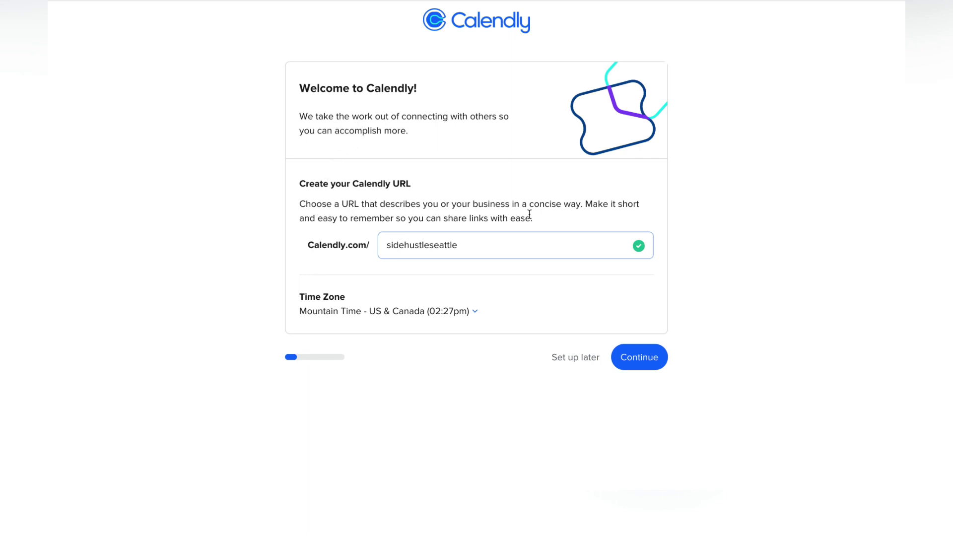
pyautogui.click(640, 358)
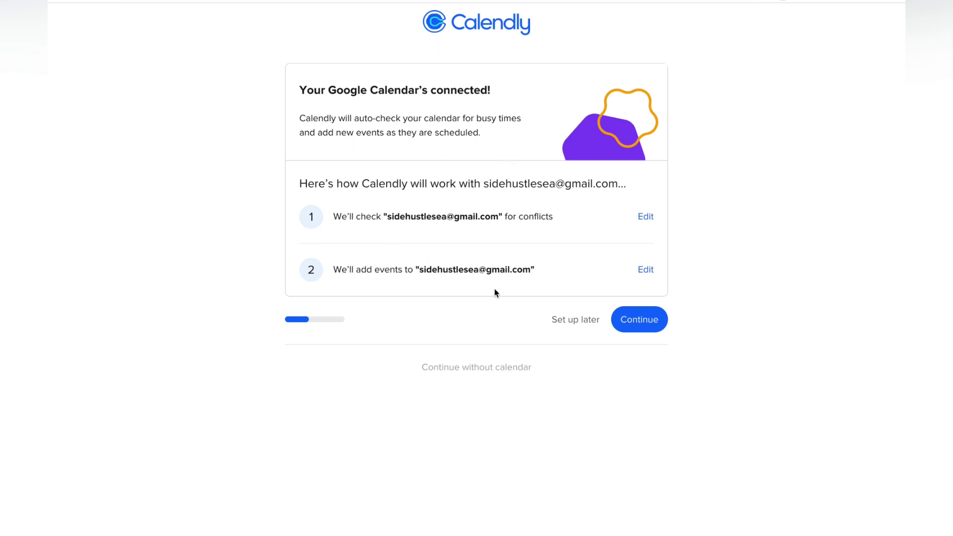
# Keep Google Calendar connected, postpone availability setup, and finish with Education as the work role
pyautogui.click(641, 320)
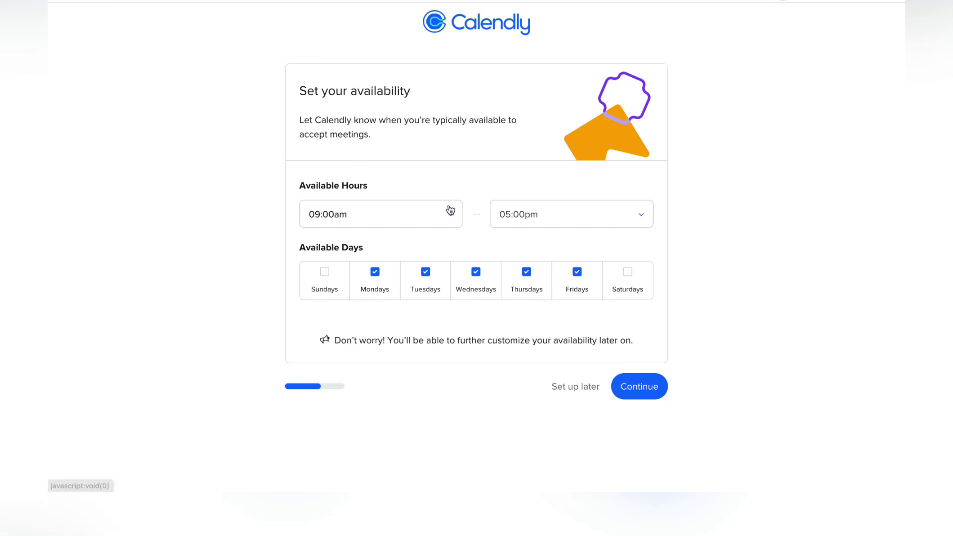
pyautogui.click(589, 392)
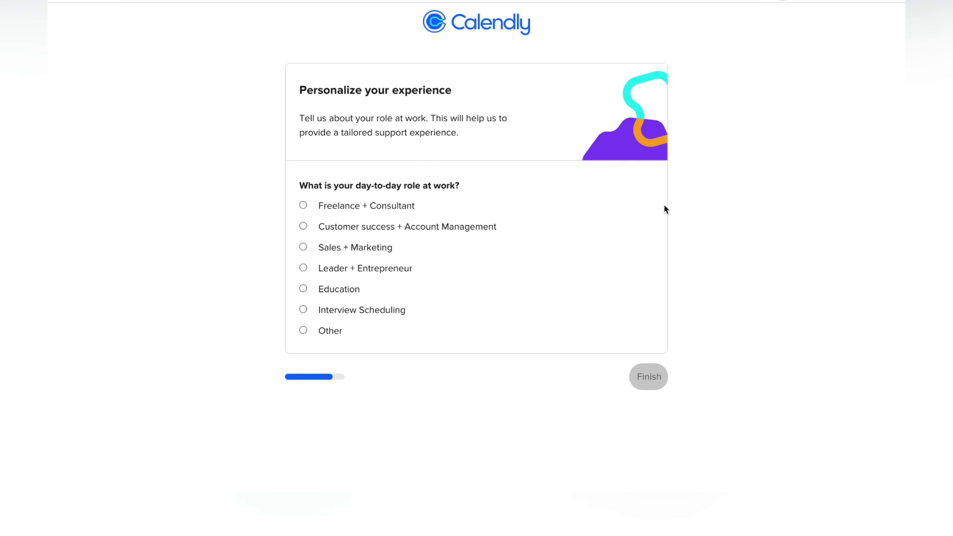
pyautogui.click(304, 293)
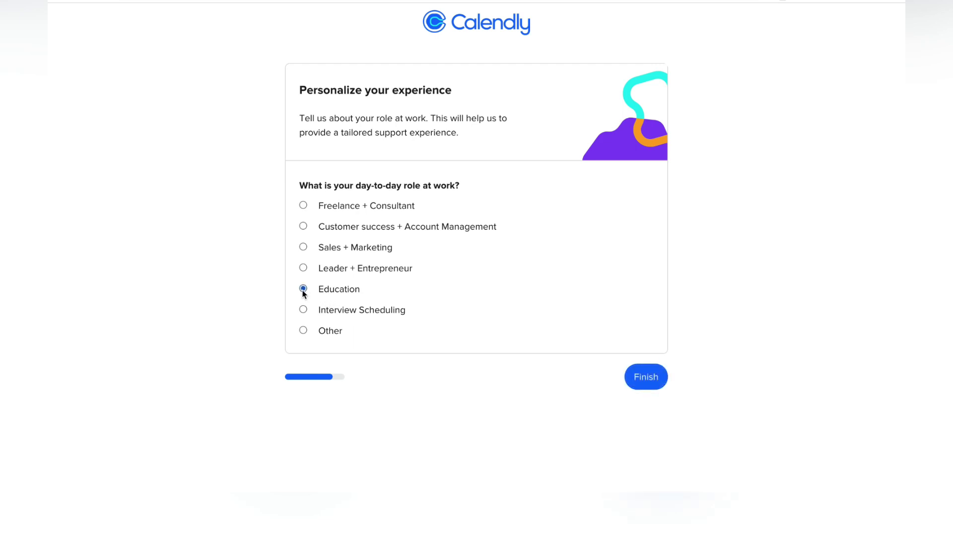
pyautogui.click(646, 378)
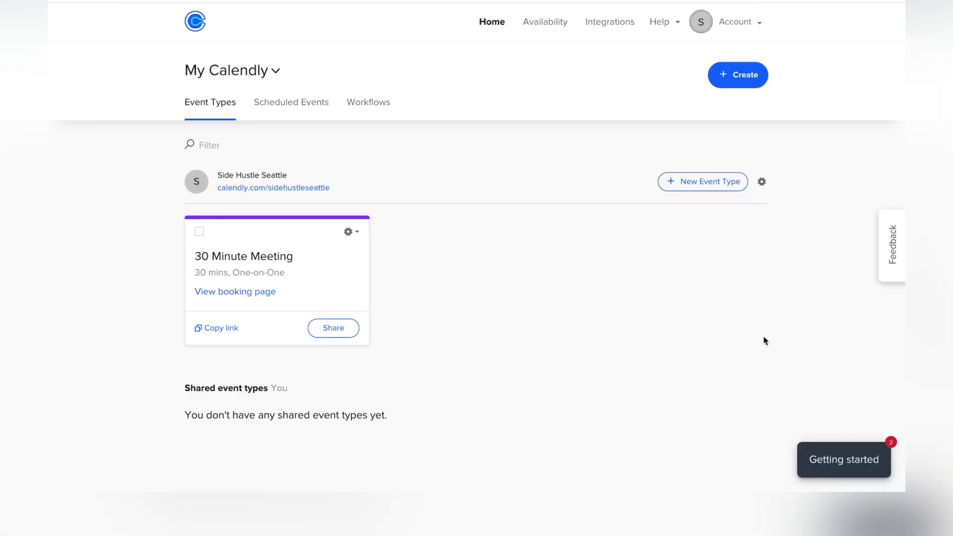
# Go to Account Settings from the account menu
pyautogui.scroll(-2, 788, 206)
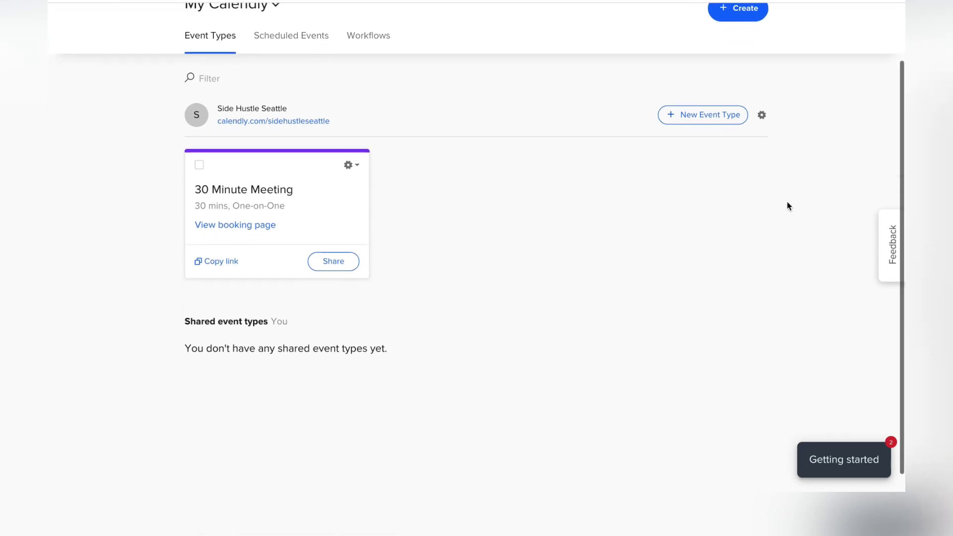
pyautogui.scroll(2, 789, 206)
pyautogui.scroll(1, 789, 205)
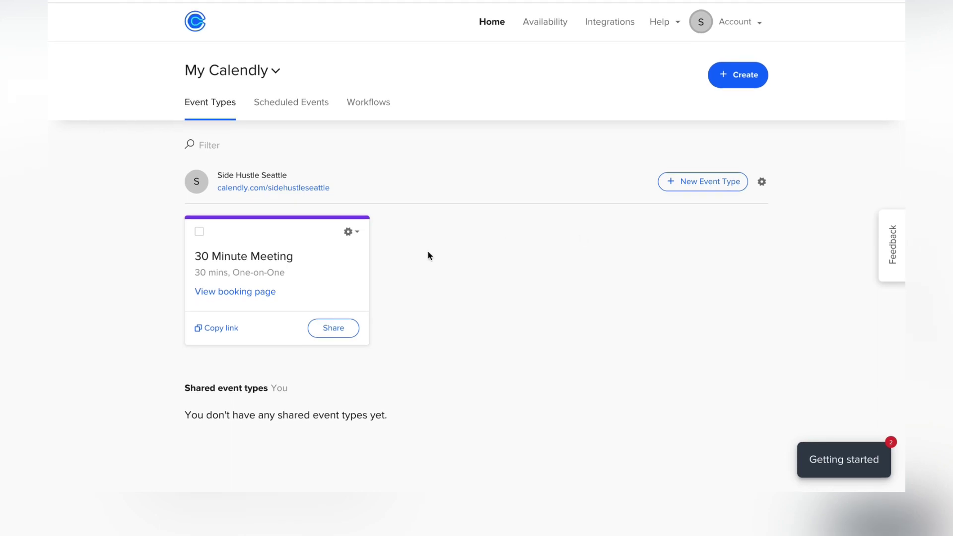
pyautogui.click(760, 28)
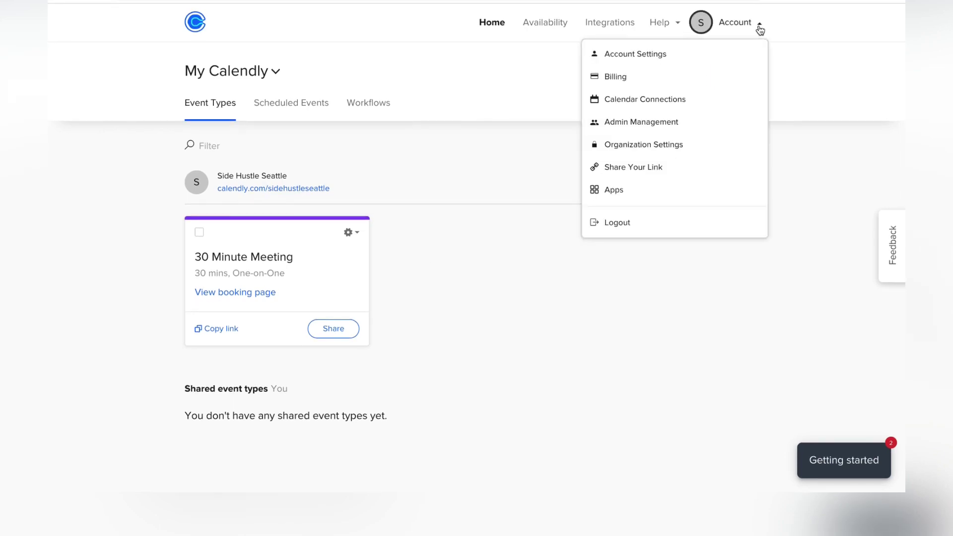
pyautogui.click(642, 55)
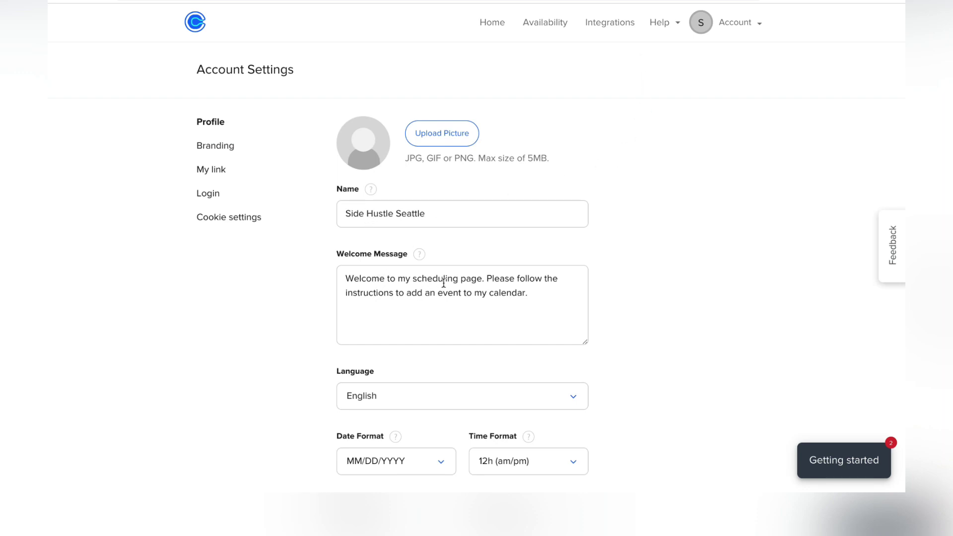
# Review the Profile form's name, welcome message, language, formats and time zone, and start adding a profile picture
pyautogui.scroll(-3, 632, 266)
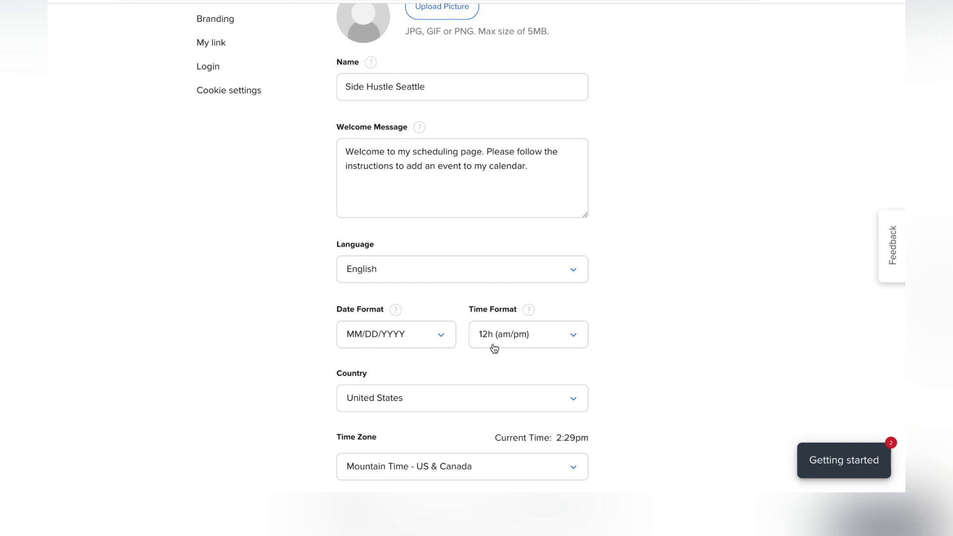
pyautogui.scroll(-2, 667, 289)
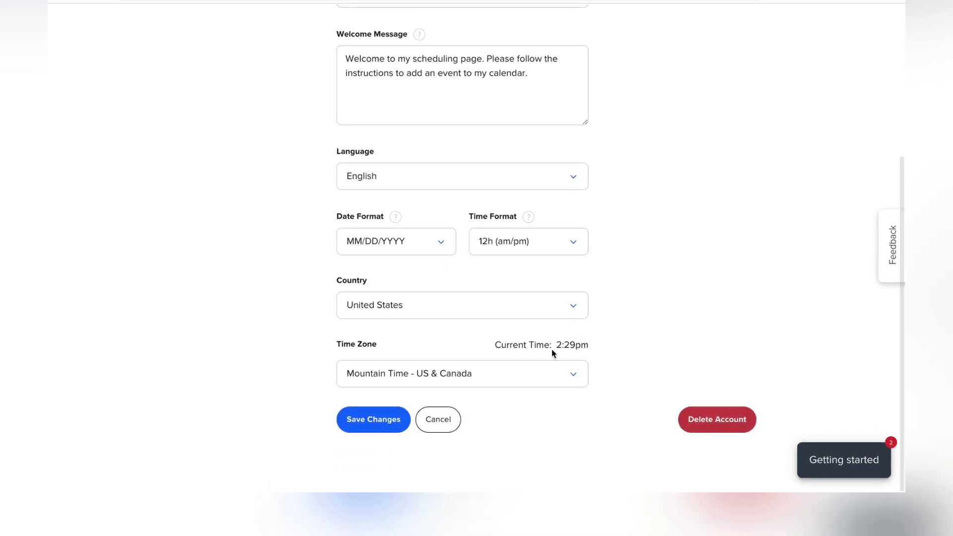
pyautogui.scroll(5, 657, 371)
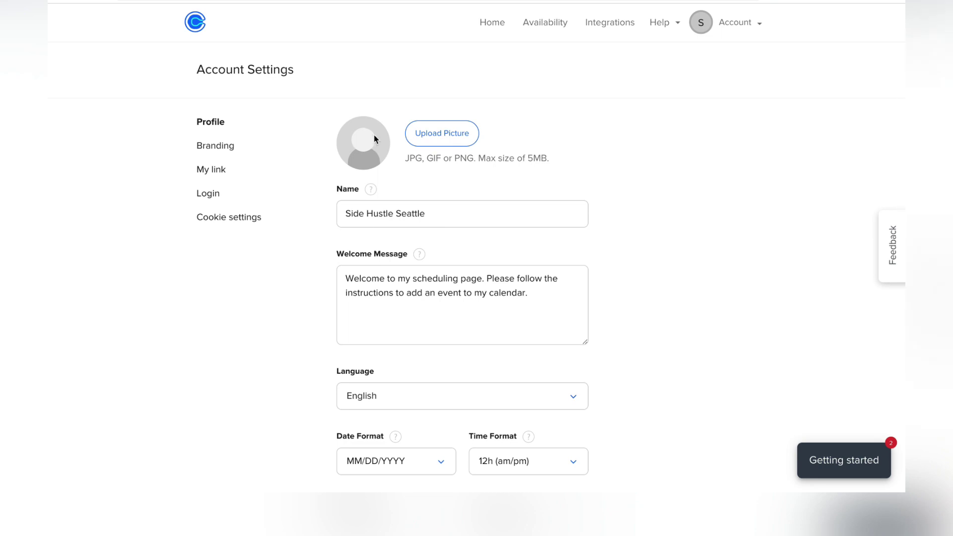
pyautogui.click(374, 136)
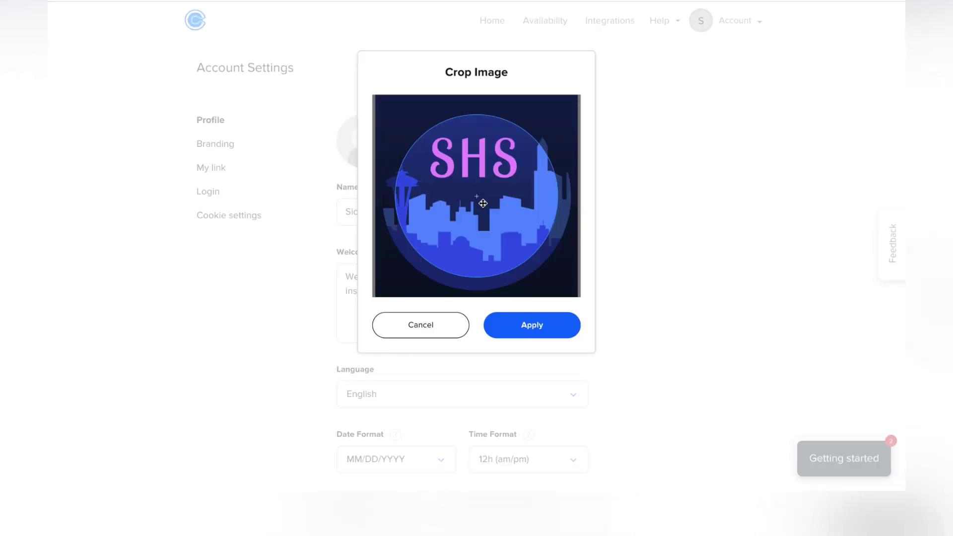
# Crop the SHS skyline logo, apply it as the profile picture, and save the profile
pyautogui.moveTo(483, 203); pyautogui.dragTo(472, 199)
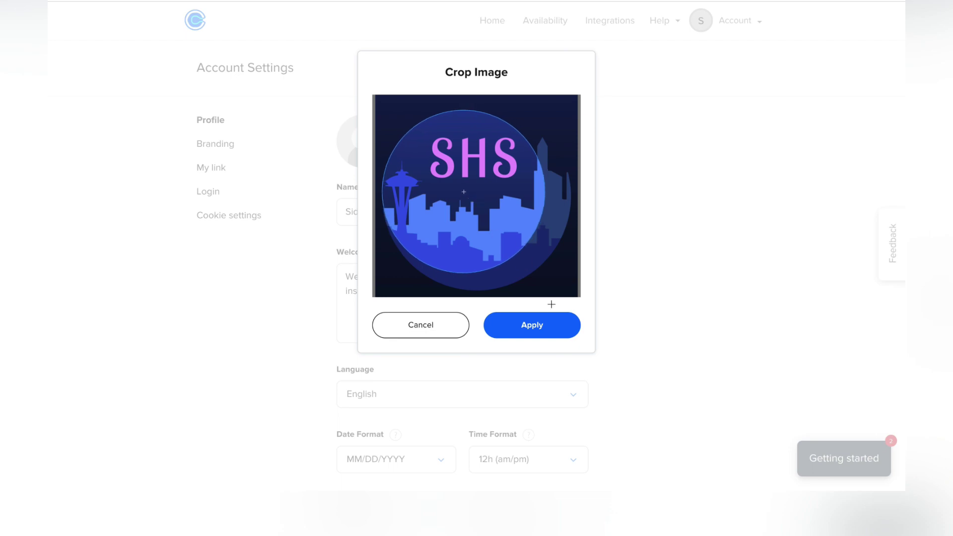
pyautogui.click(543, 331)
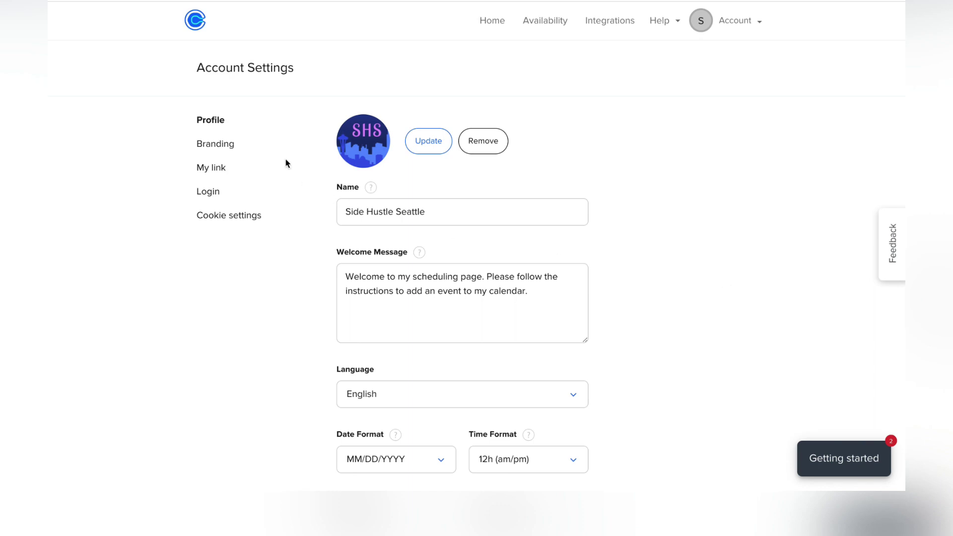
pyautogui.scroll(-5, 430, 155)
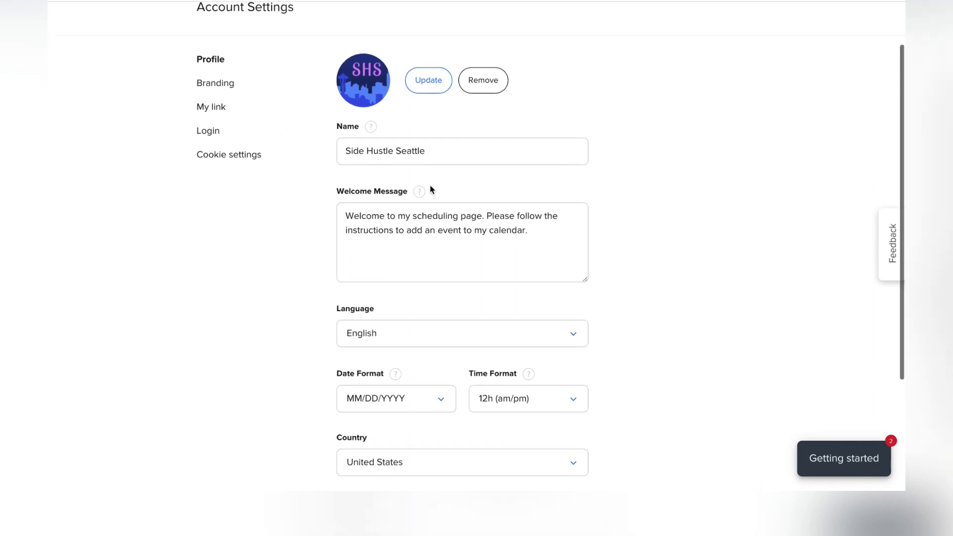
pyautogui.click(374, 420)
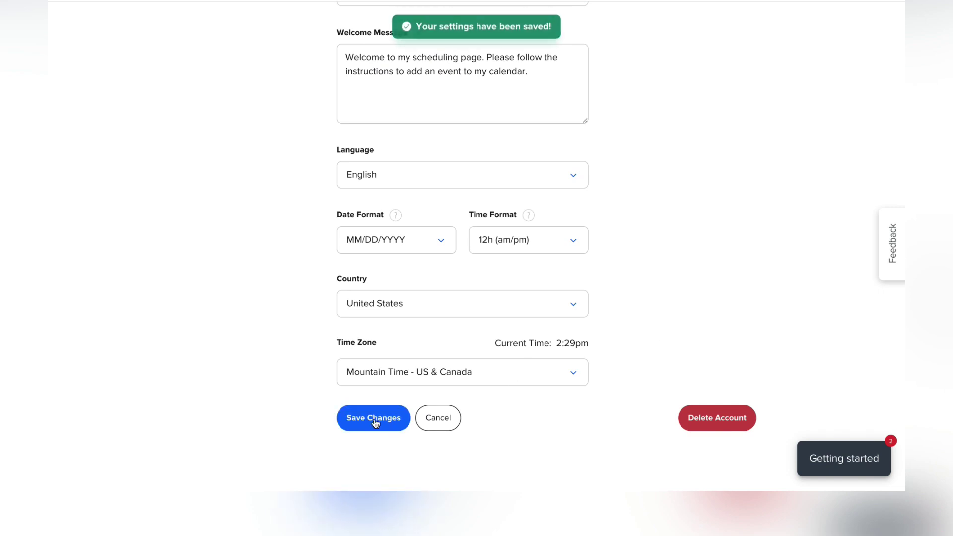
pyautogui.scroll(5, 348, 348)
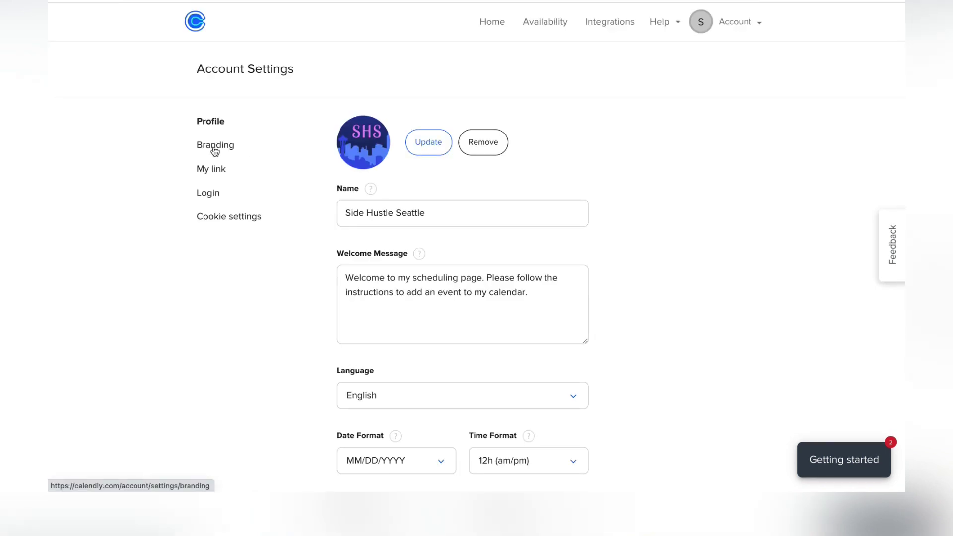
# On Branding, upload the Side Hustle Seattle skyline logo, extend the crop left and up, and save
pyautogui.click(215, 146)
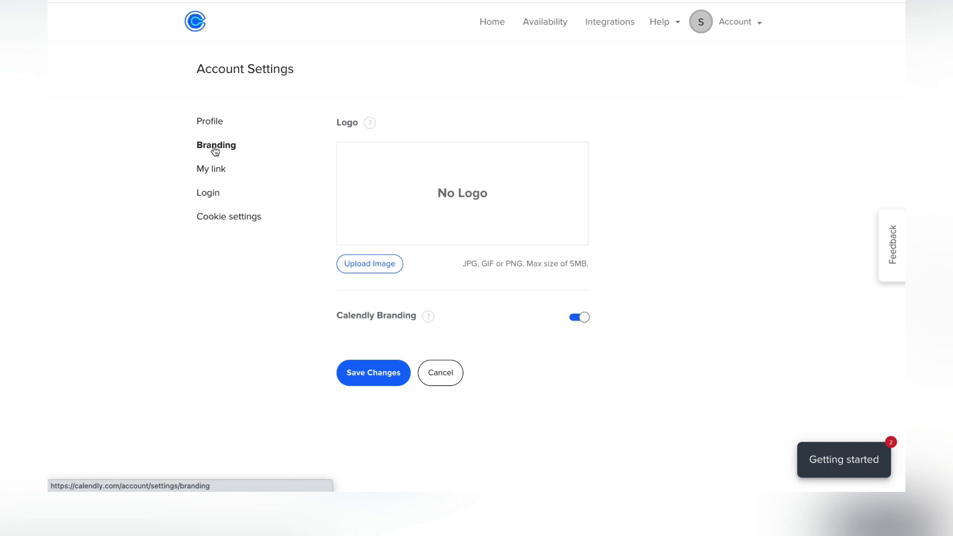
pyautogui.click(388, 269)
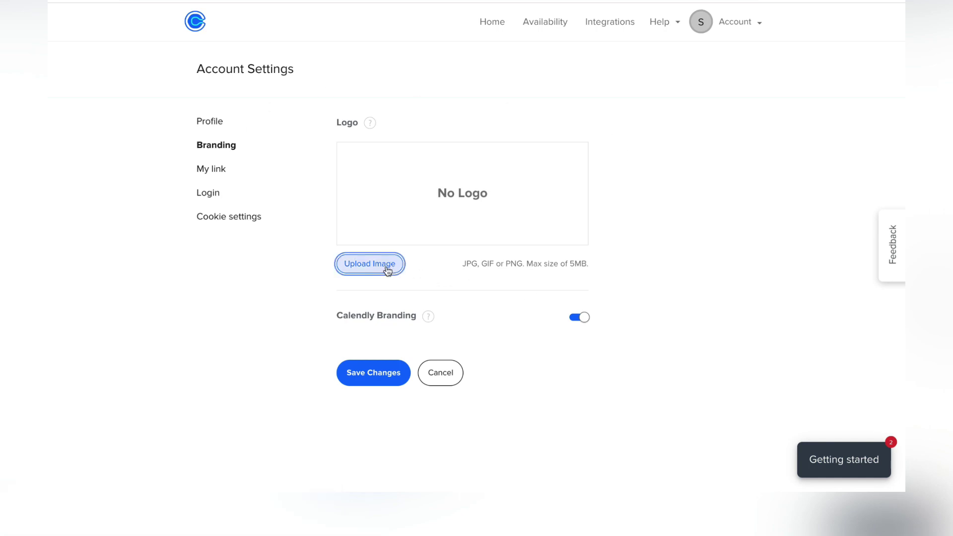
pyautogui.moveTo(392, 208); pyautogui.dragTo(372, 207)
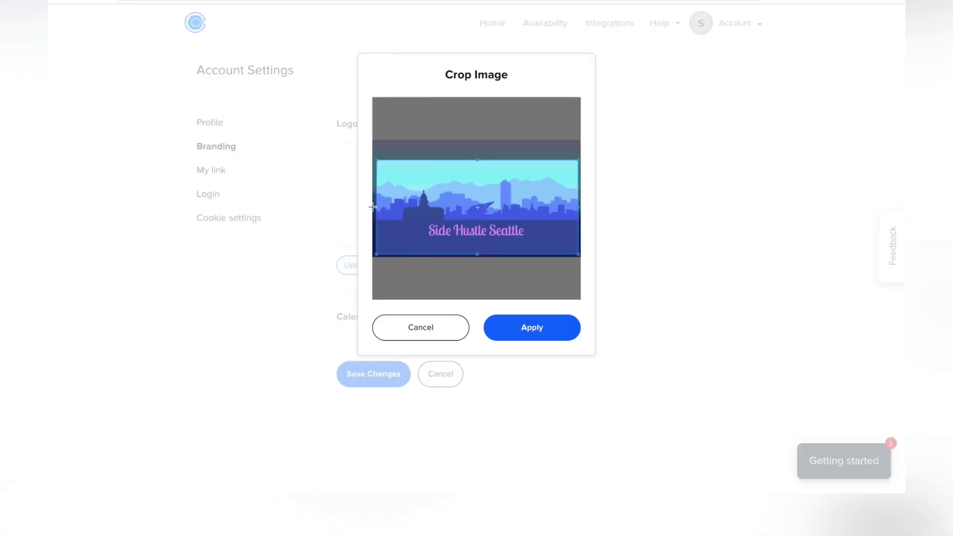
pyautogui.moveTo(476, 160); pyautogui.dragTo(475, 143)
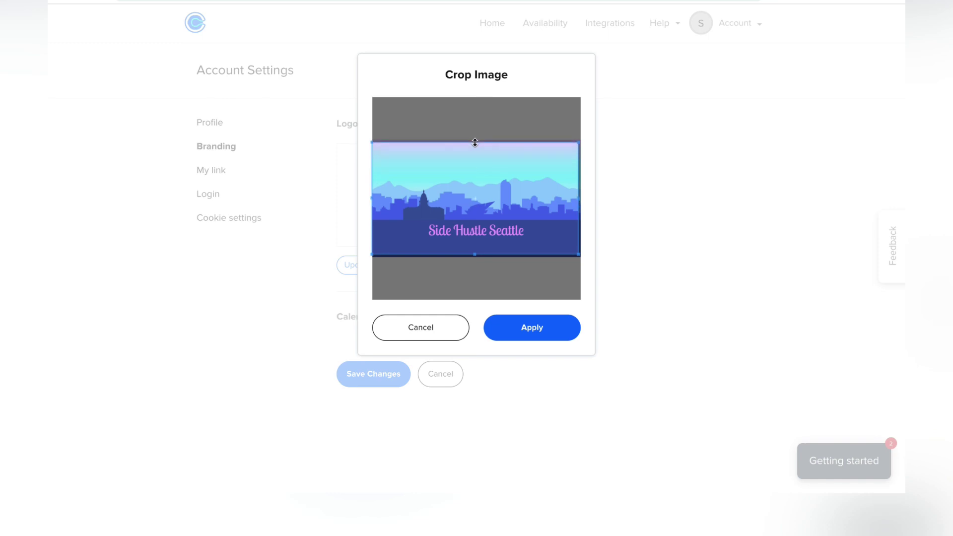
pyautogui.click(532, 327)
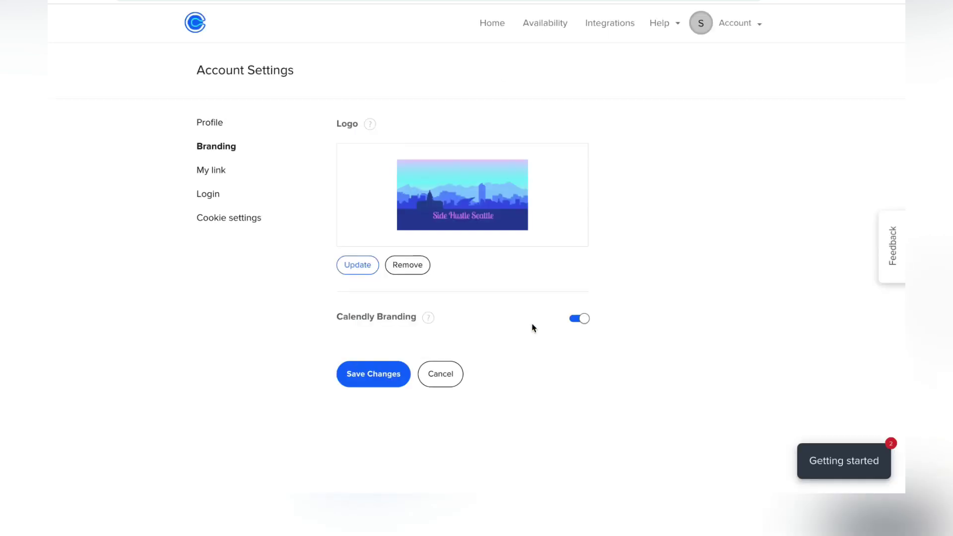
pyautogui.click(372, 386)
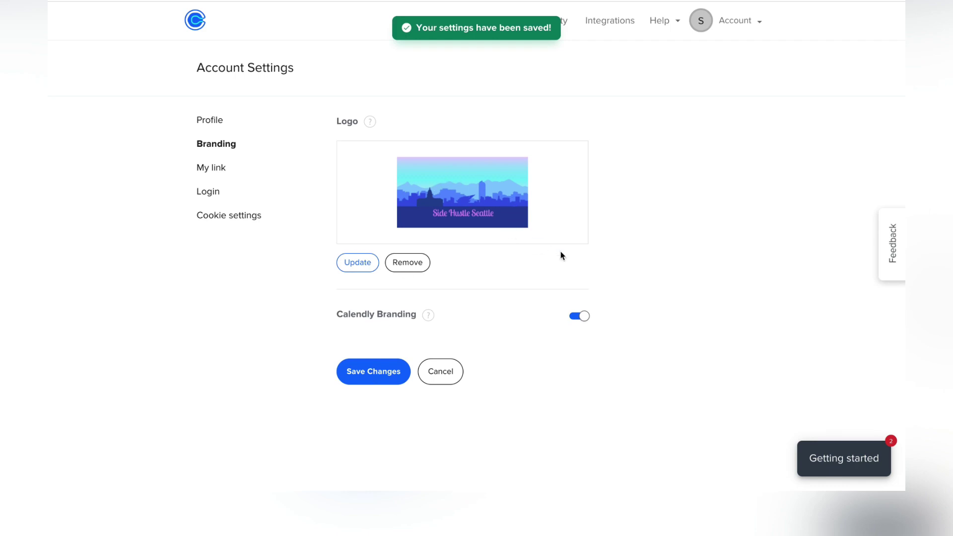
# View the My link and Login settings, then return to the Home event types overview
pyautogui.click(206, 168)
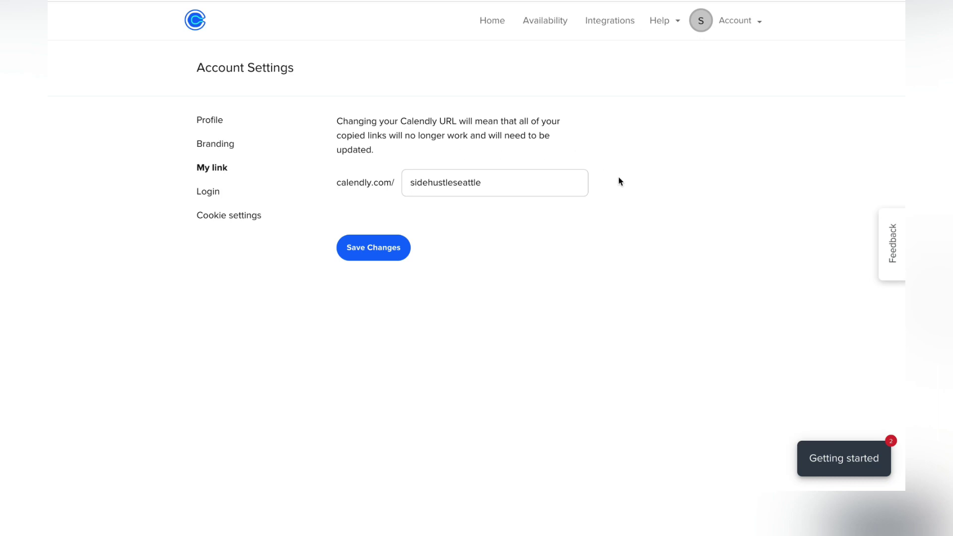
pyautogui.click(213, 201)
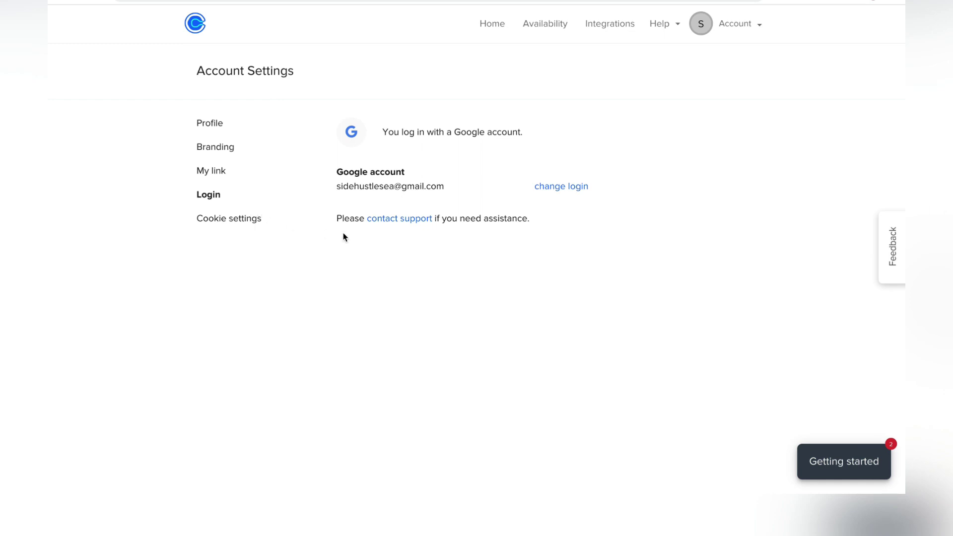
pyautogui.click(487, 31)
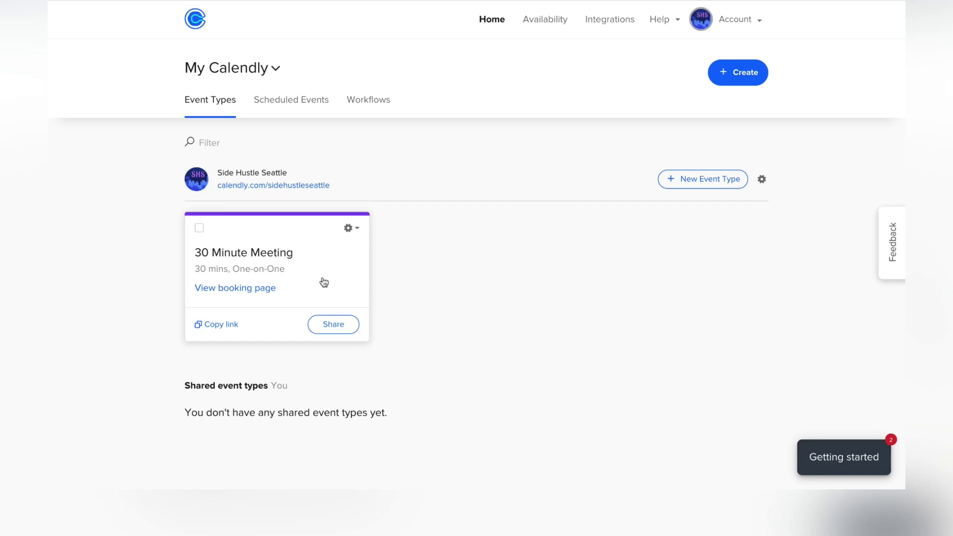
# Select the default 30 Minute Meeting and delete it, confirming with Yes
pyautogui.click(199, 232)
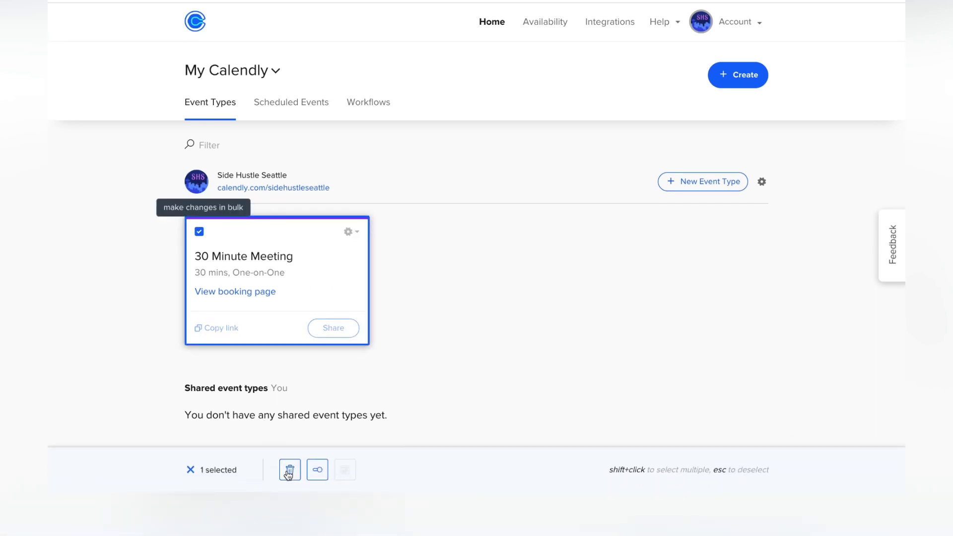
pyautogui.click(290, 471)
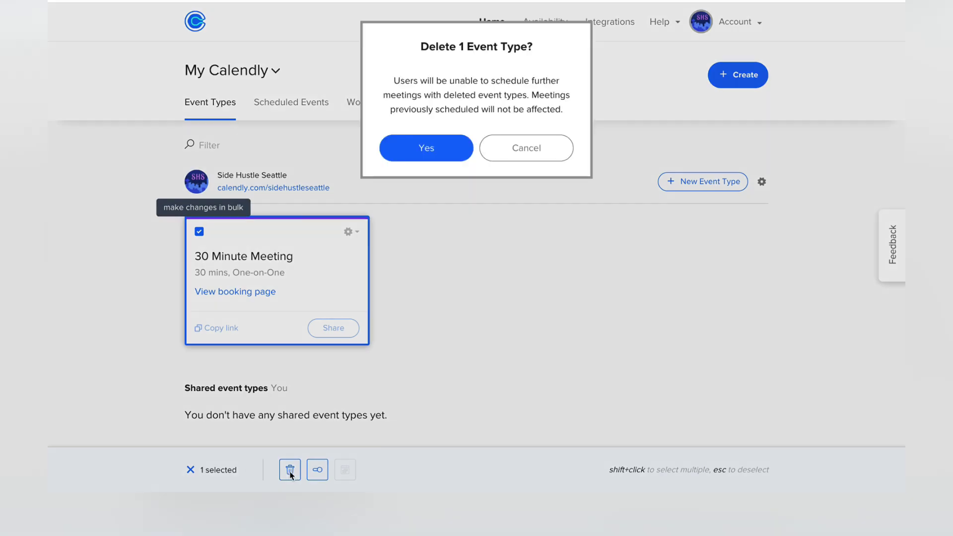
pyautogui.click(453, 149)
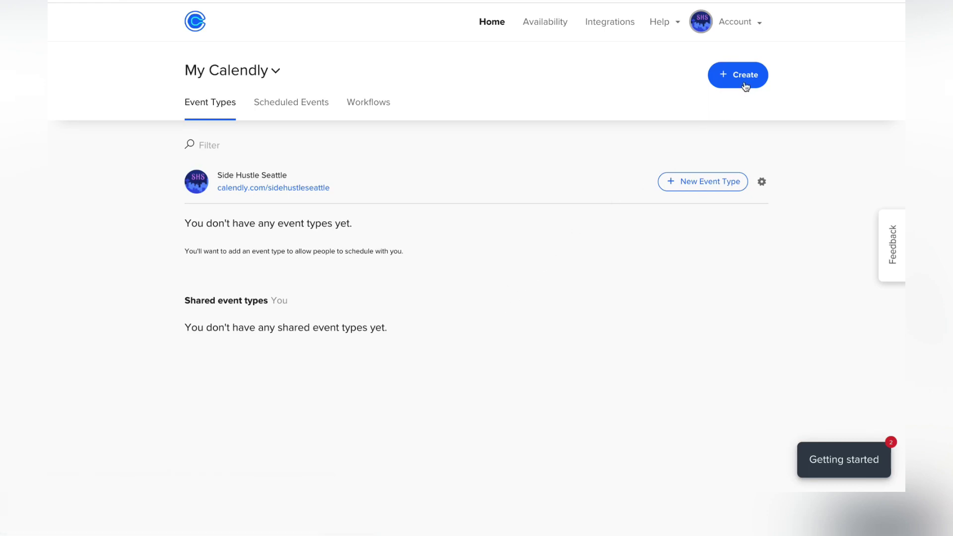
pyautogui.click(720, 187)
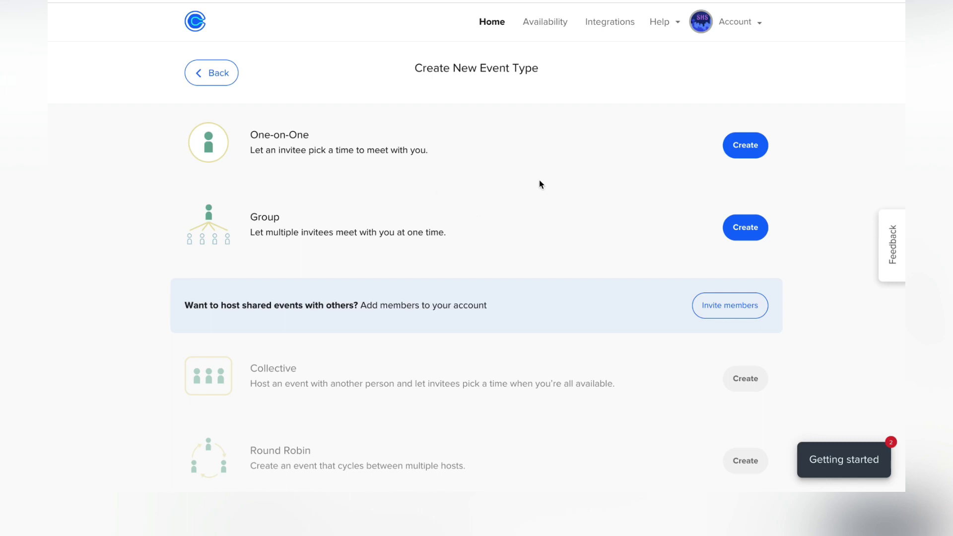
# Create a One-on-One event type named 'Mentorship Session'
pyautogui.scroll(-1, 540, 183)
pyautogui.click(279, 88)
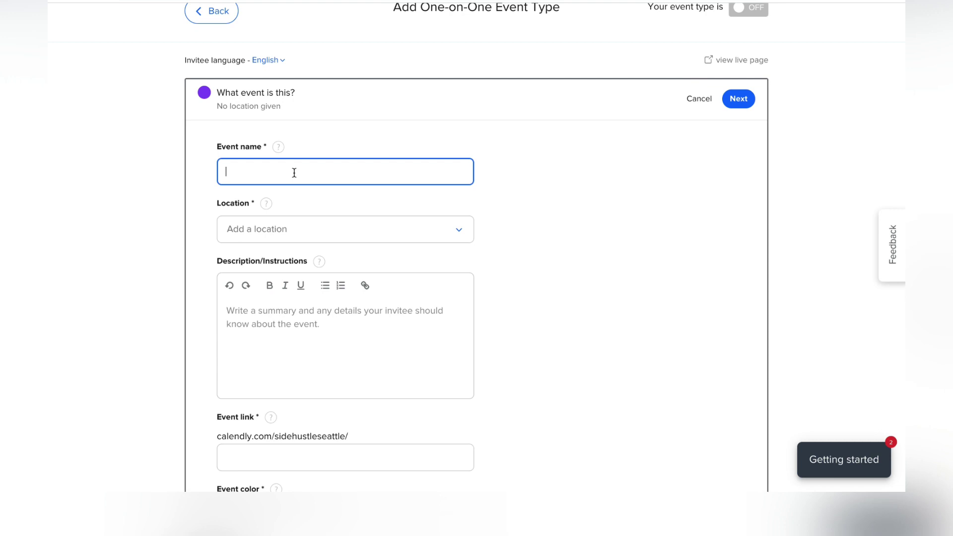
pyautogui.write('S')
pyautogui.press('BackSpace')
pyautogui.write('Mentorshiii')
pyautogui.press('BackSpace')
pyautogui.press('BackSpace')
pyautogui.write('p Session')
pyautogui.click(548, 178)
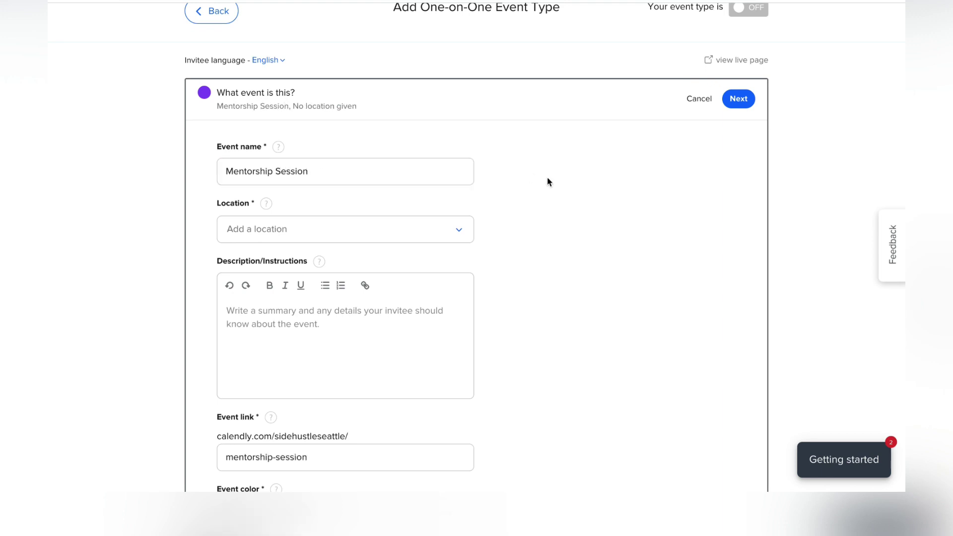
# Set the event location to Google Meet
pyautogui.scroll(-1, 547, 182)
pyautogui.click(458, 198)
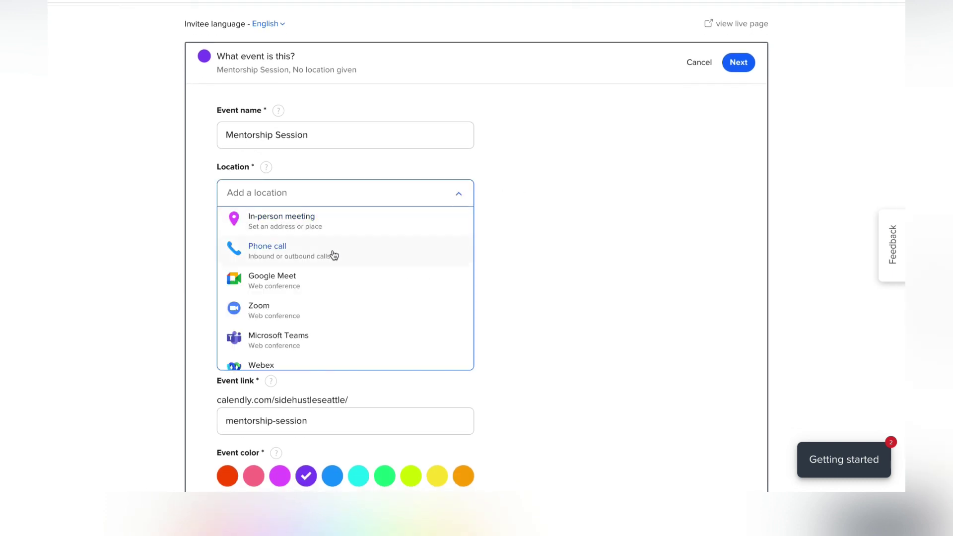
pyautogui.scroll(-1, 331, 259)
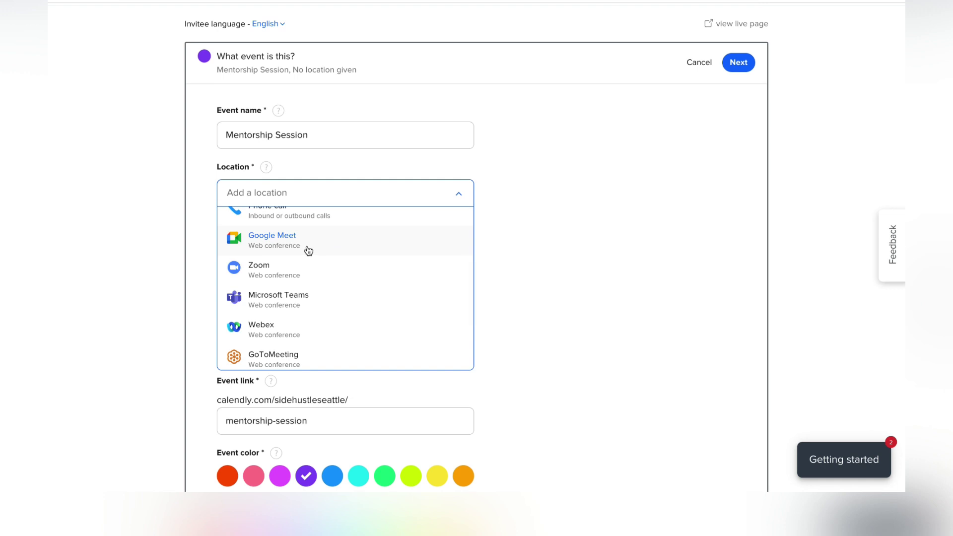
pyautogui.scroll(-1, 327, 313)
pyautogui.scroll(-2, 326, 313)
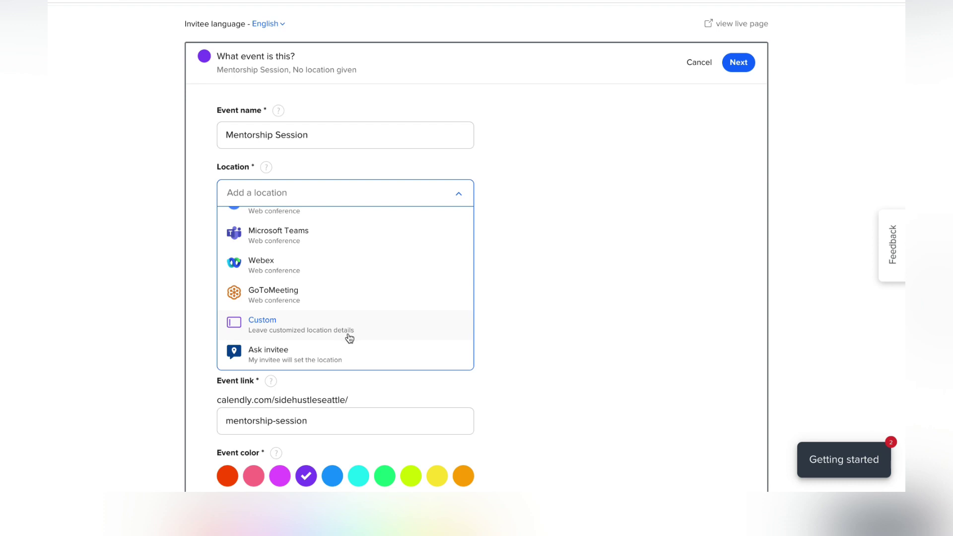
pyautogui.scroll(5, 361, 363)
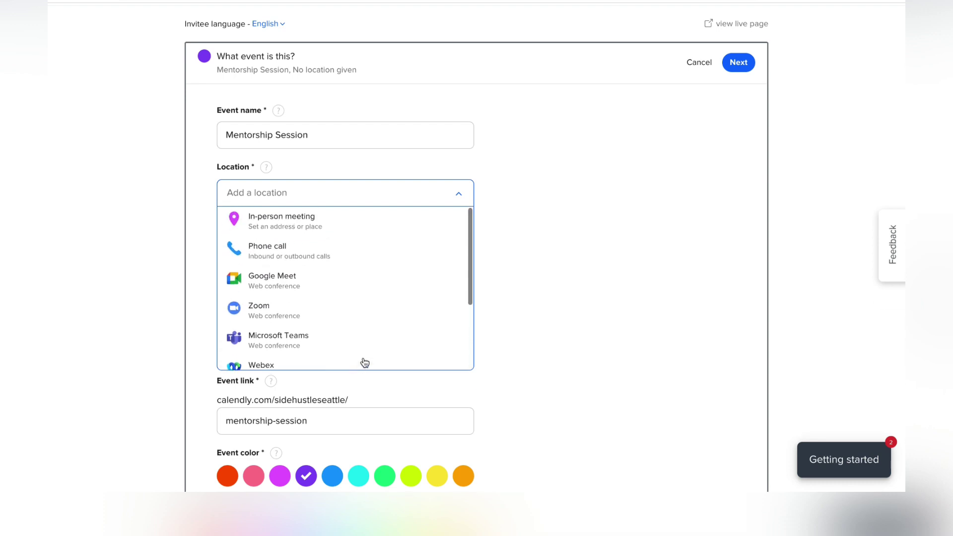
pyautogui.click(325, 288)
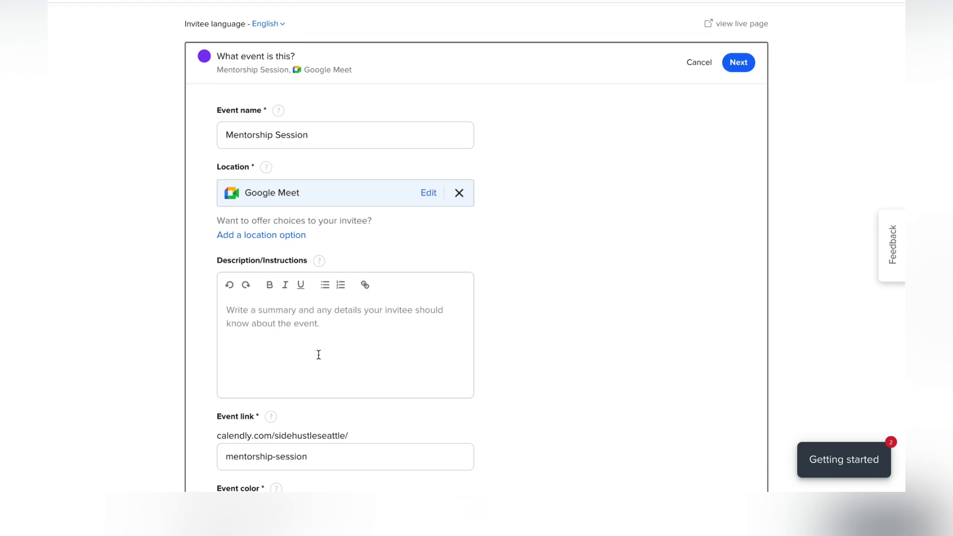
# Paste in the event description text
pyautogui.click(324, 326)
pyautogui.write('I will teach you how to be the coolest person in the world.')
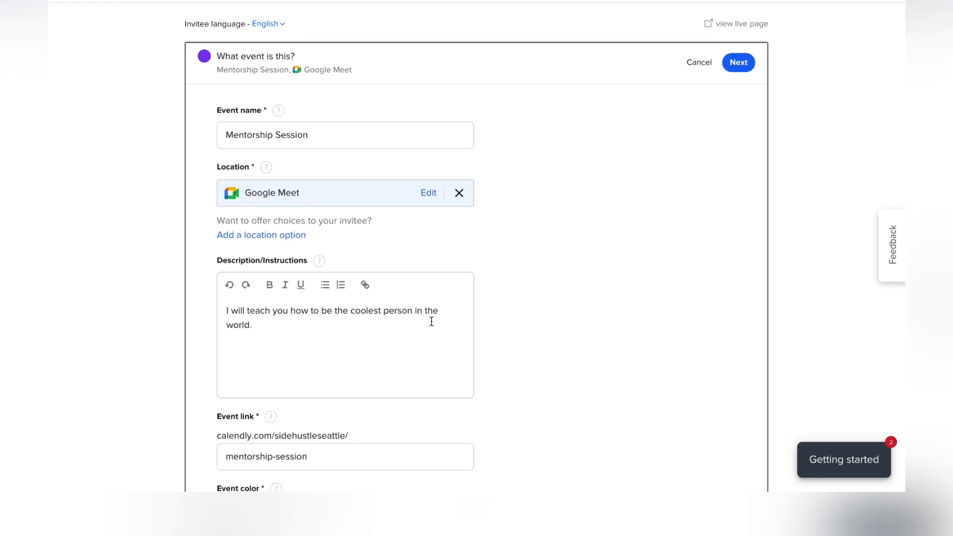
pyautogui.scroll(-3, 560, 280)
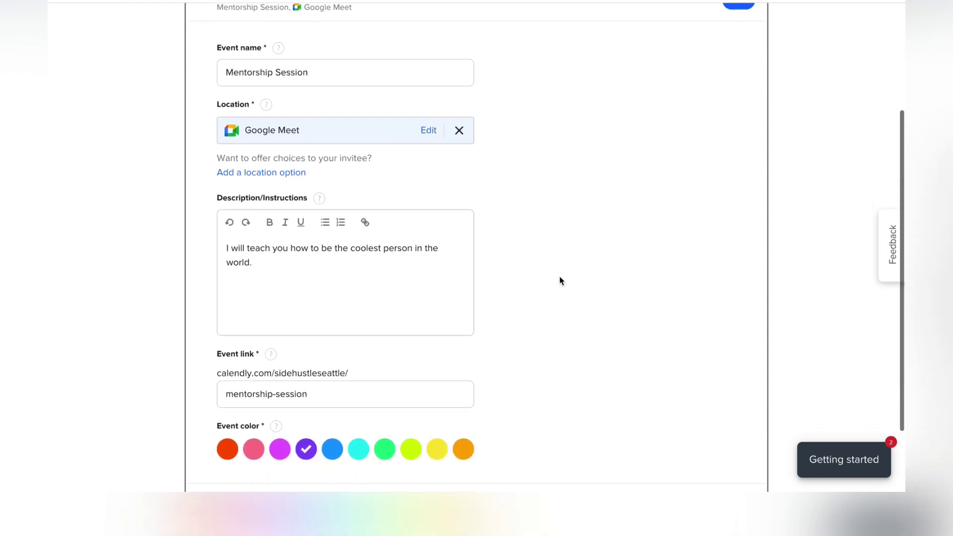
pyautogui.scroll(-2, 560, 281)
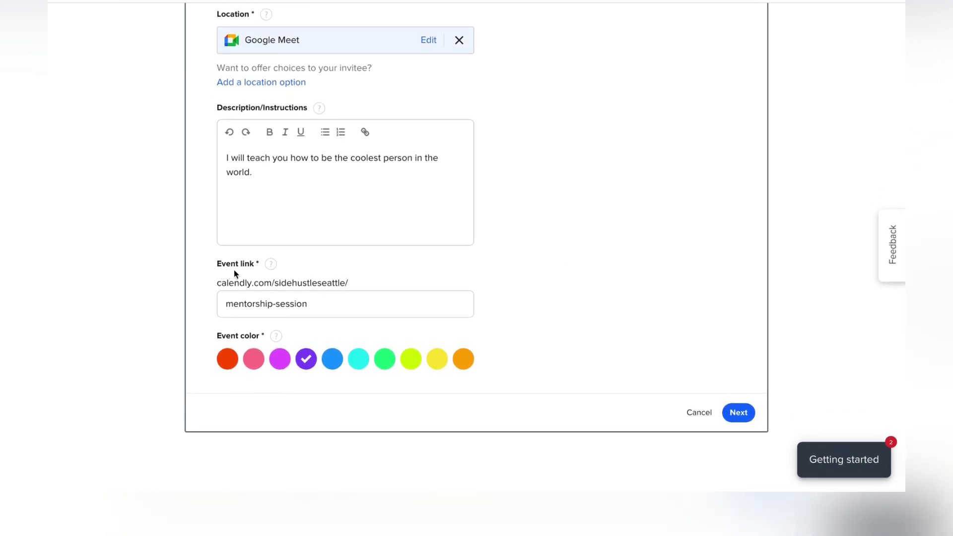
# Keep the mentorship-session link and purple colour, then save and continue to the next step
pyautogui.click(317, 308)
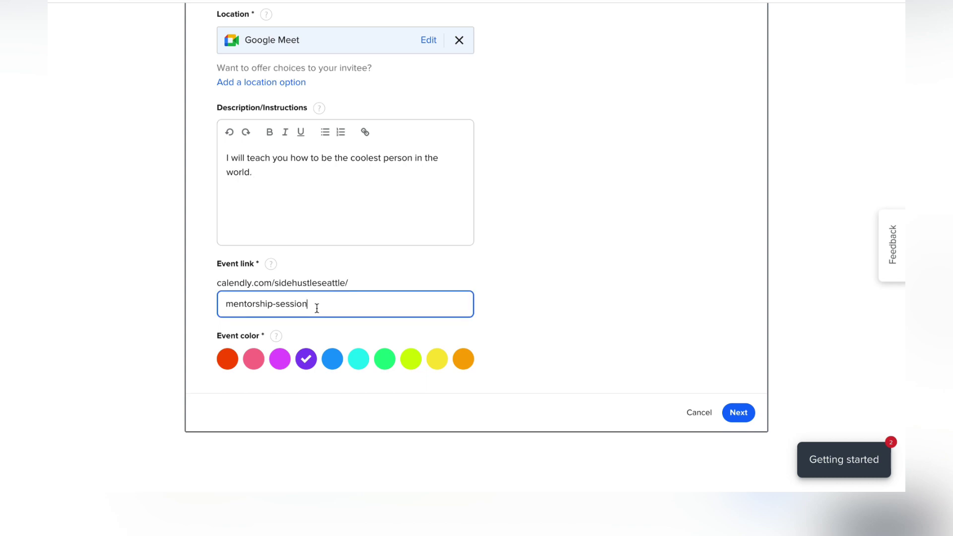
pyautogui.tripleClick(317, 308)
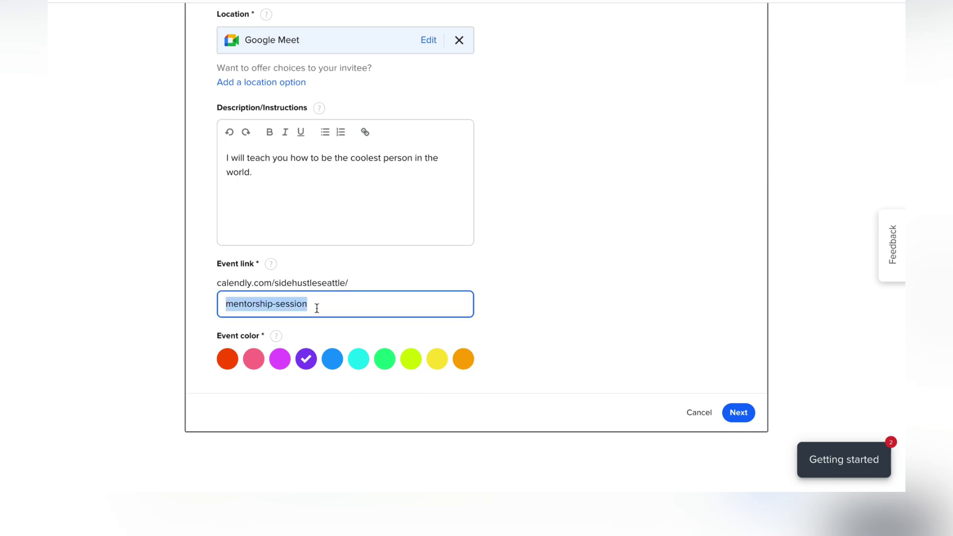
pyautogui.click(361, 304)
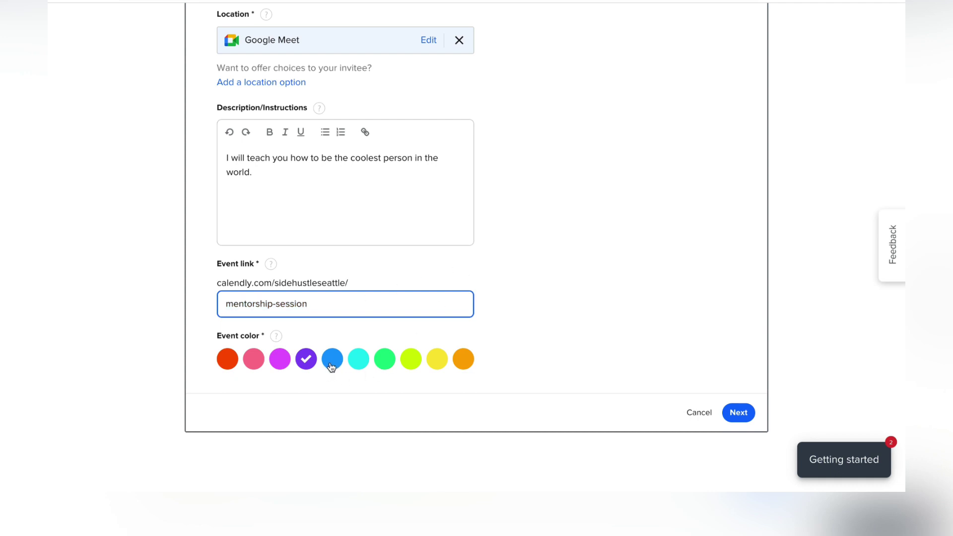
pyautogui.click(281, 363)
pyautogui.click(305, 362)
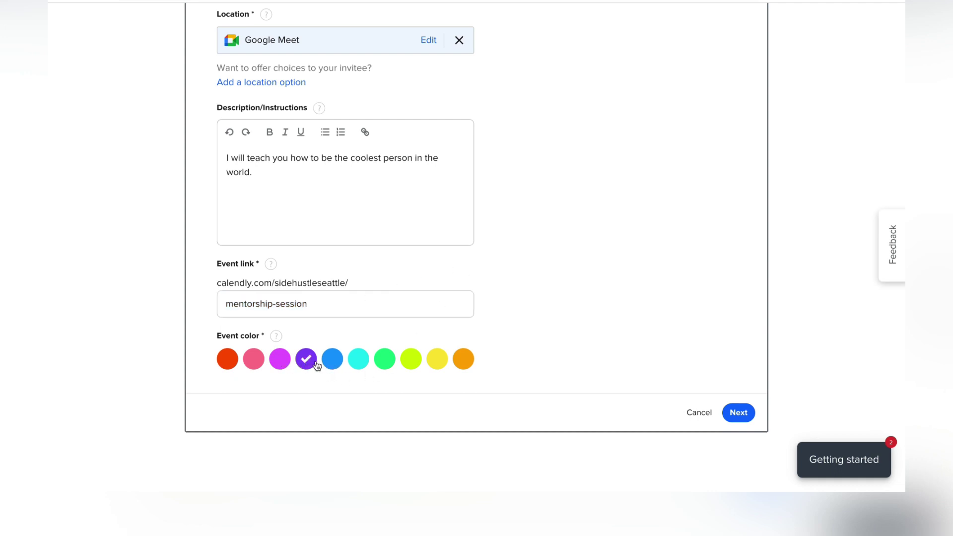
pyautogui.scroll(5, 586, 323)
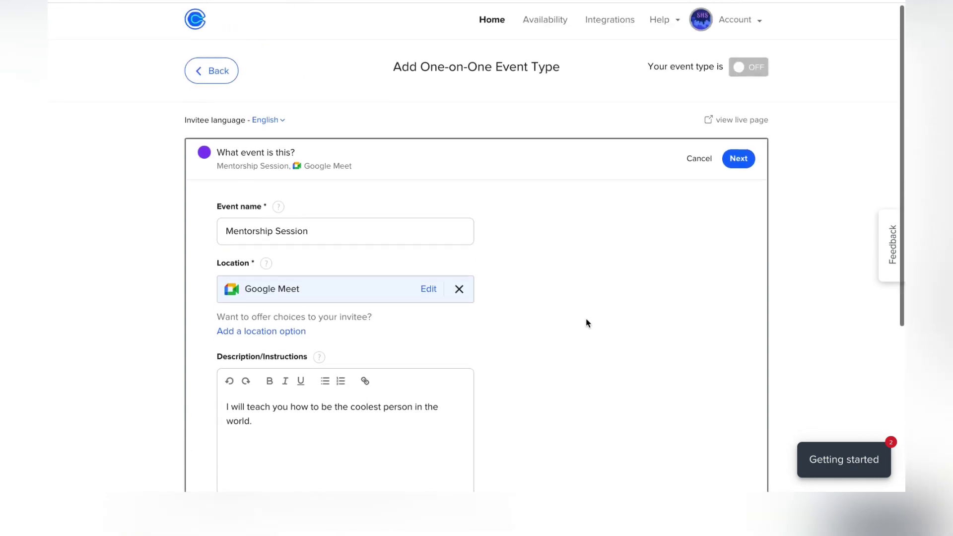
pyautogui.scroll(-5, 586, 323)
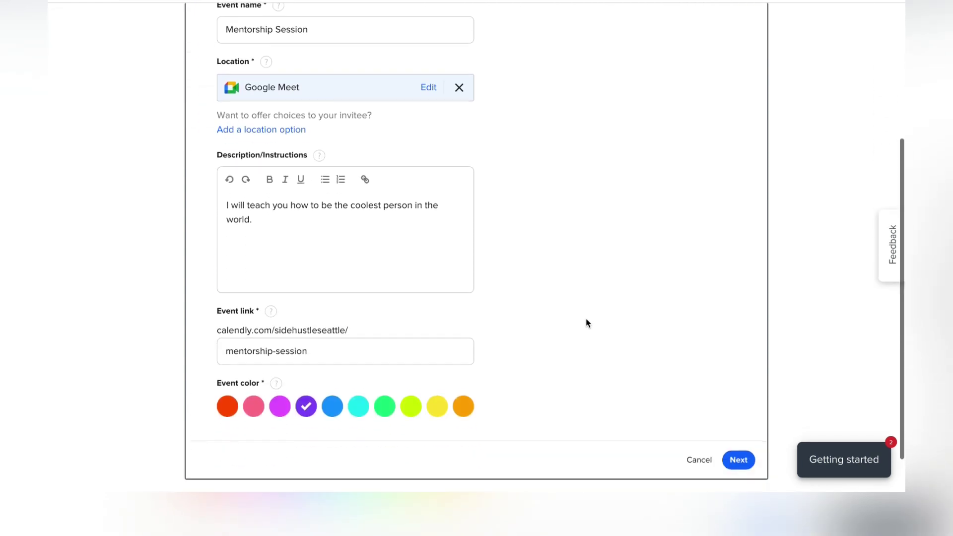
pyautogui.click(741, 428)
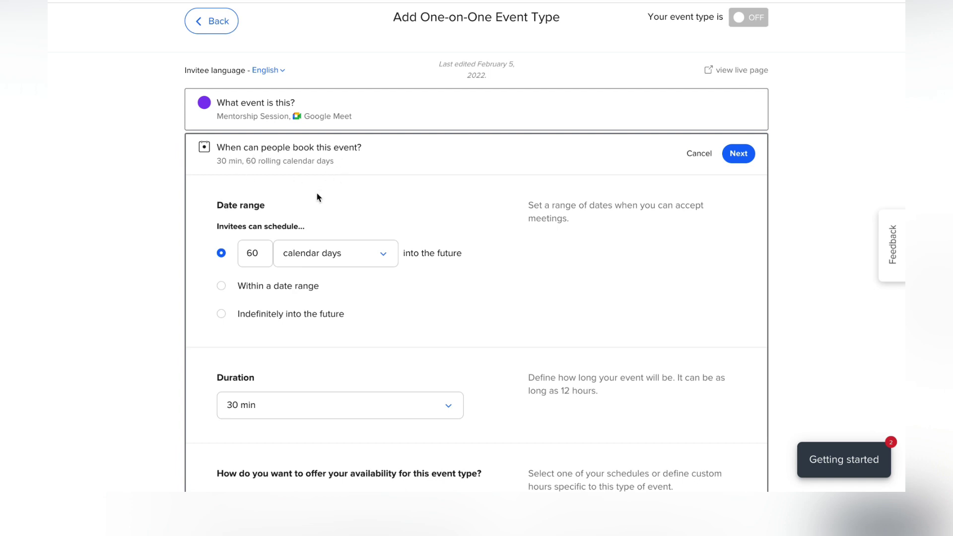
# Allow invitees to book up to 30 calendar days into the future instead of 60
pyautogui.scroll(-1, 385, 187)
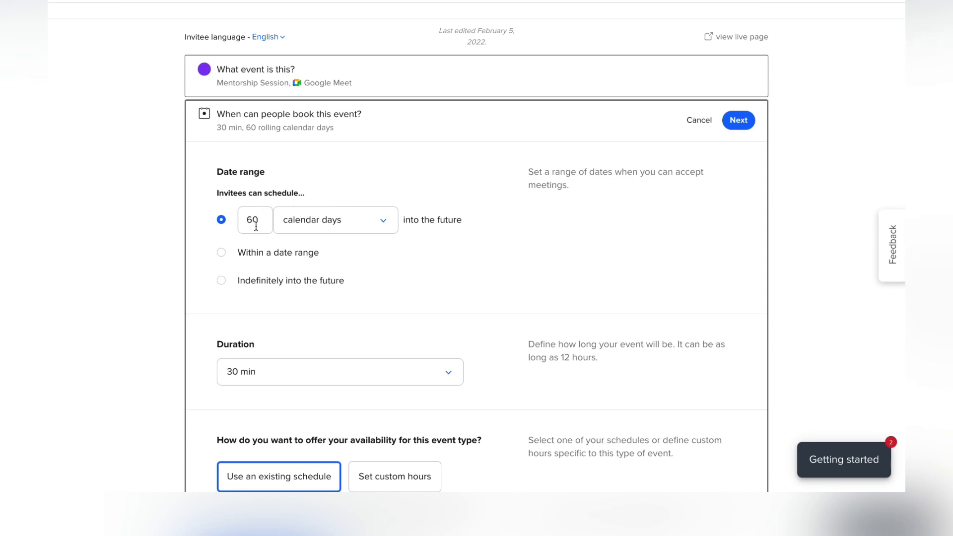
pyautogui.click(385, 226)
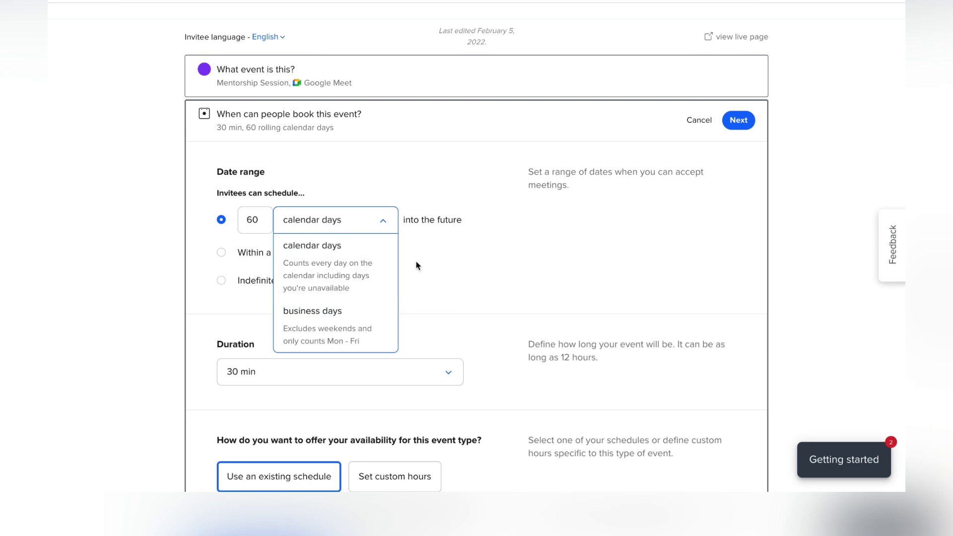
pyautogui.click(269, 252)
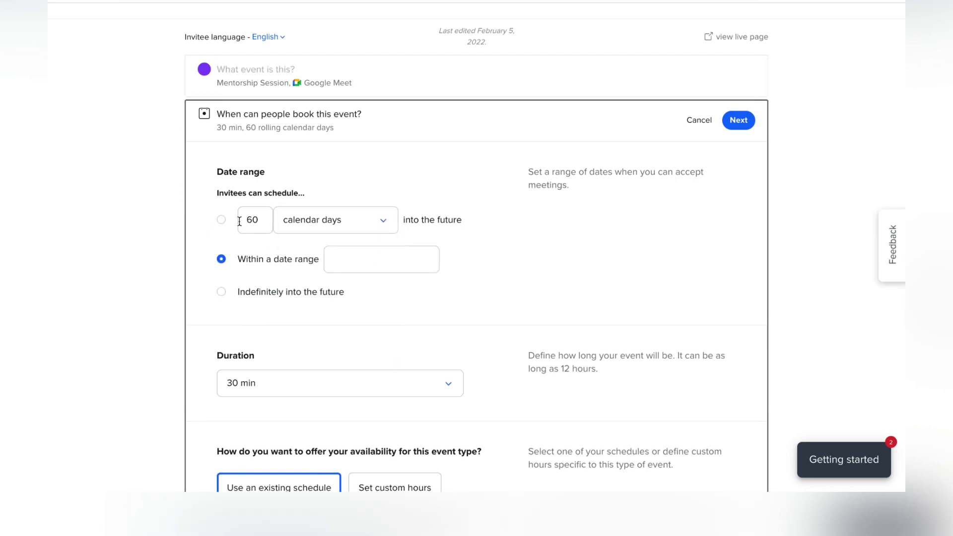
pyautogui.click(221, 220)
pyautogui.click(251, 220)
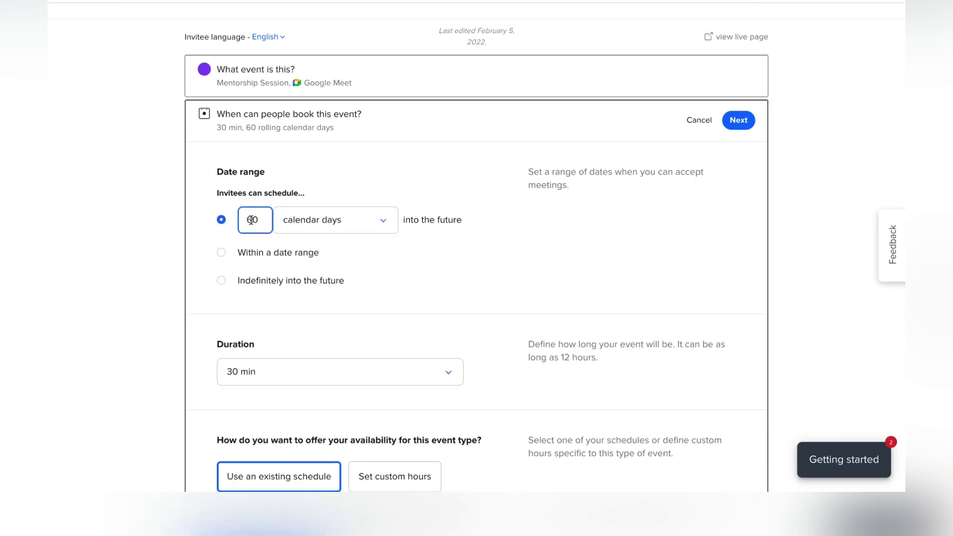
pyautogui.press('BackSpace')
pyautogui.write('3')
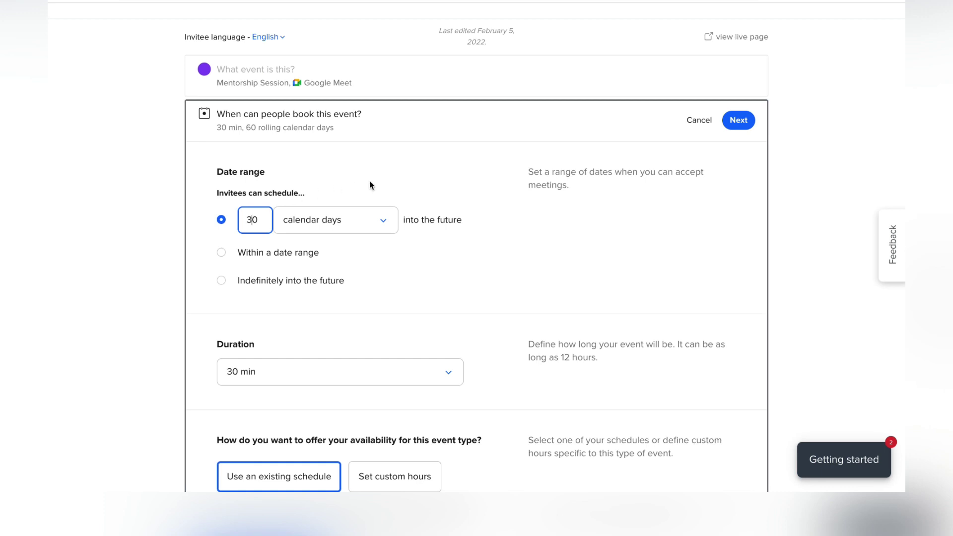
pyautogui.scroll(-1, 369, 182)
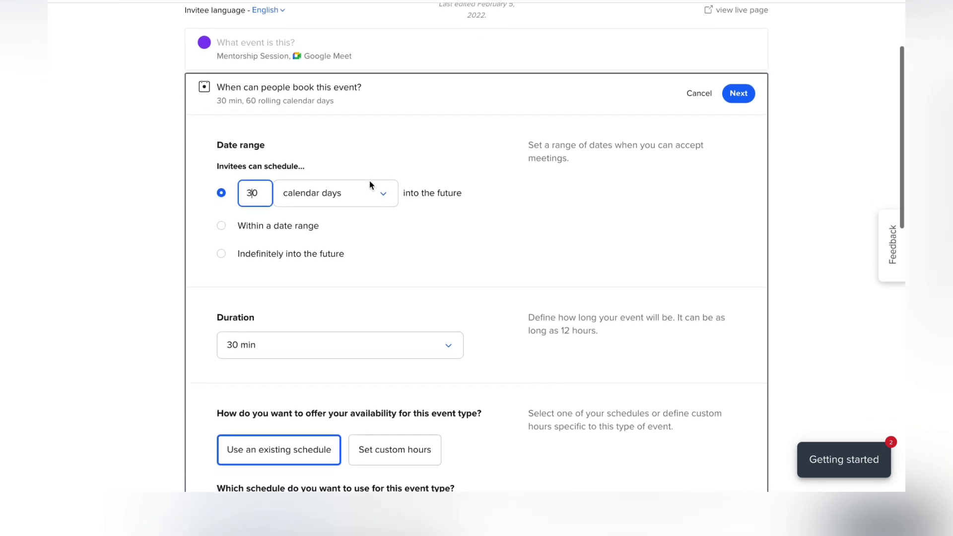
pyautogui.scroll(-3, 369, 180)
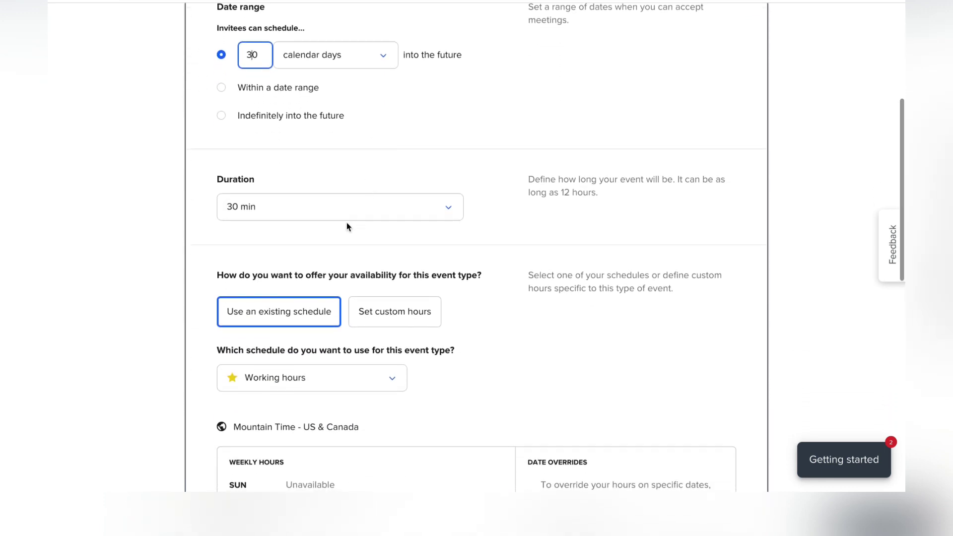
# Set the duration to 45 min and review the Working hours schedule
pyautogui.click(452, 212)
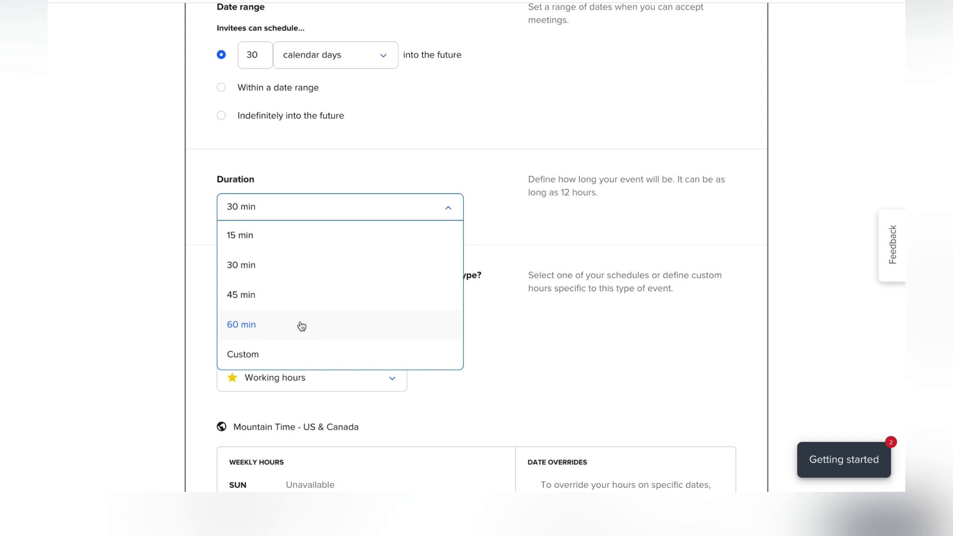
pyautogui.click(300, 305)
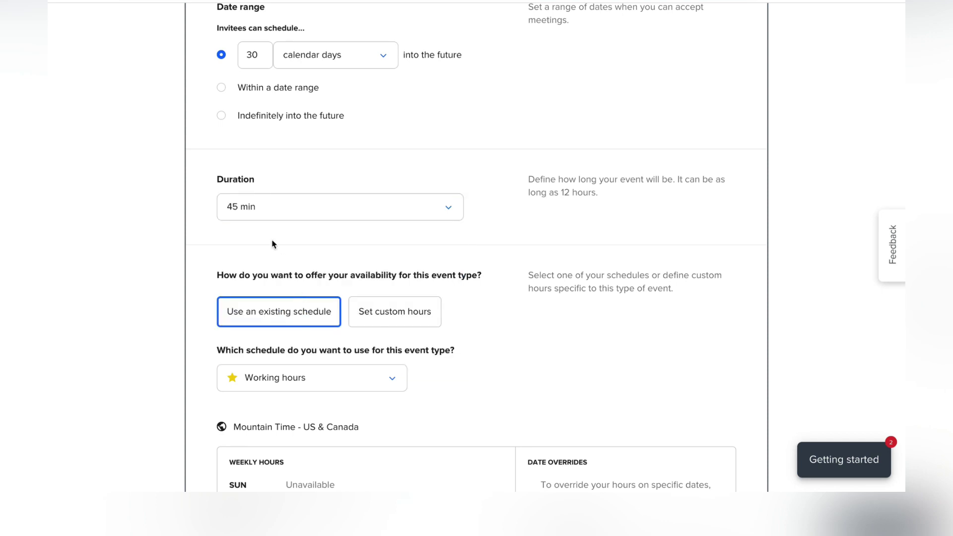
pyautogui.scroll(-2, 498, 135)
pyautogui.scroll(-3, 498, 137)
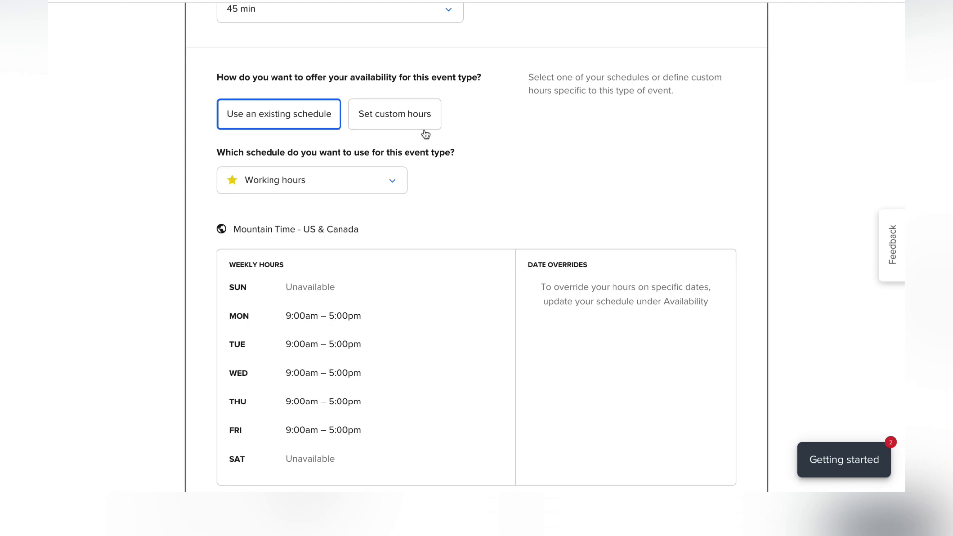
pyautogui.scroll(9, 513, 129)
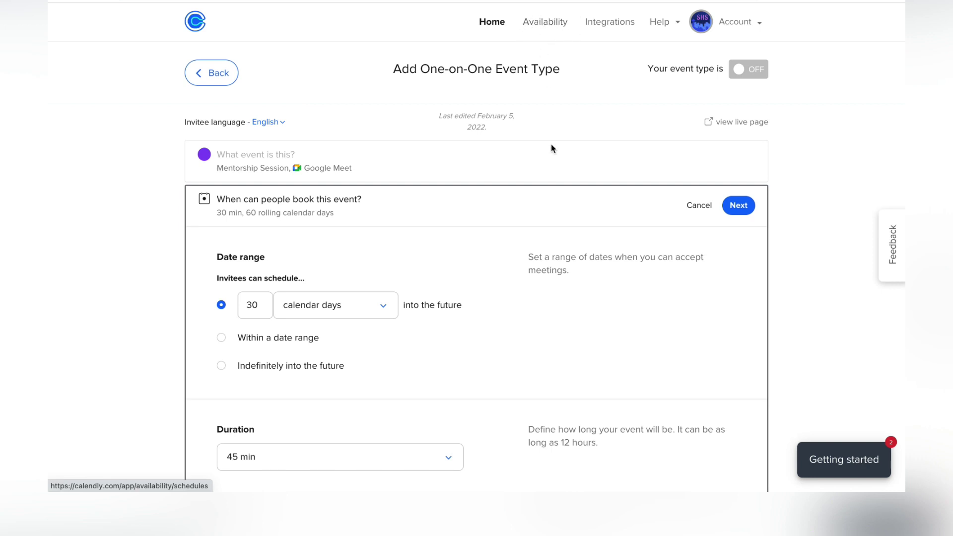
pyautogui.scroll(-7, 551, 144)
pyautogui.scroll(-3, 305, 189)
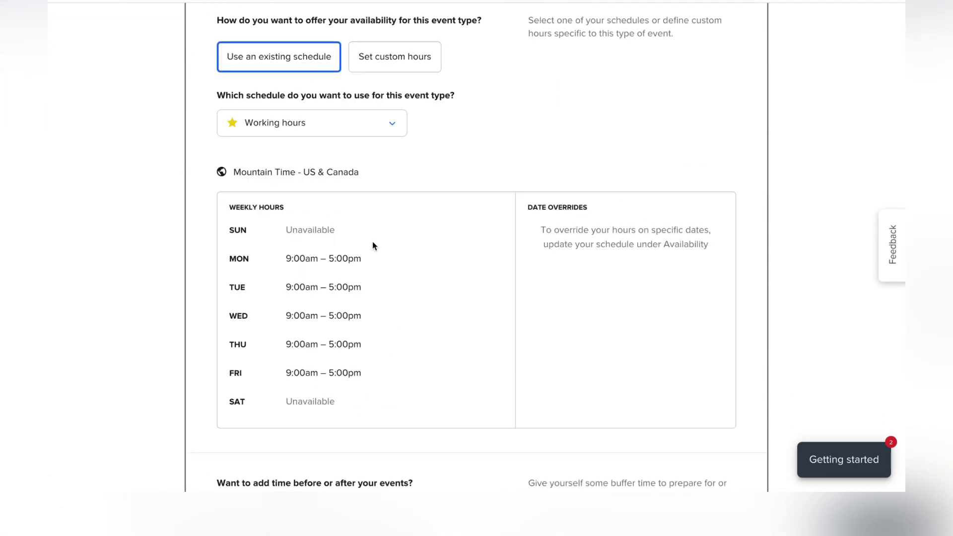
# In the event's custom hours, make every Saturday available 9:00am–12:00pm
pyautogui.click(386, 66)
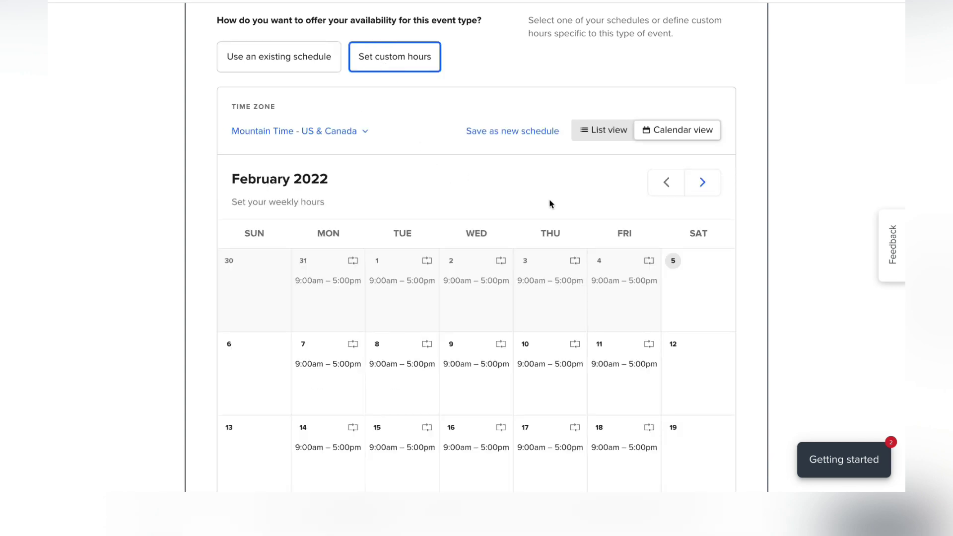
pyautogui.scroll(-1, 586, 193)
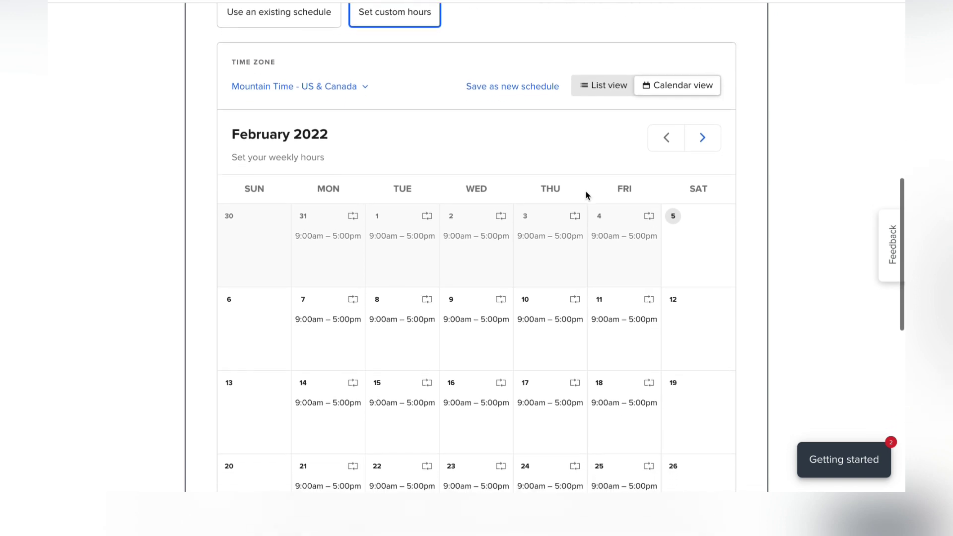
pyautogui.click(691, 233)
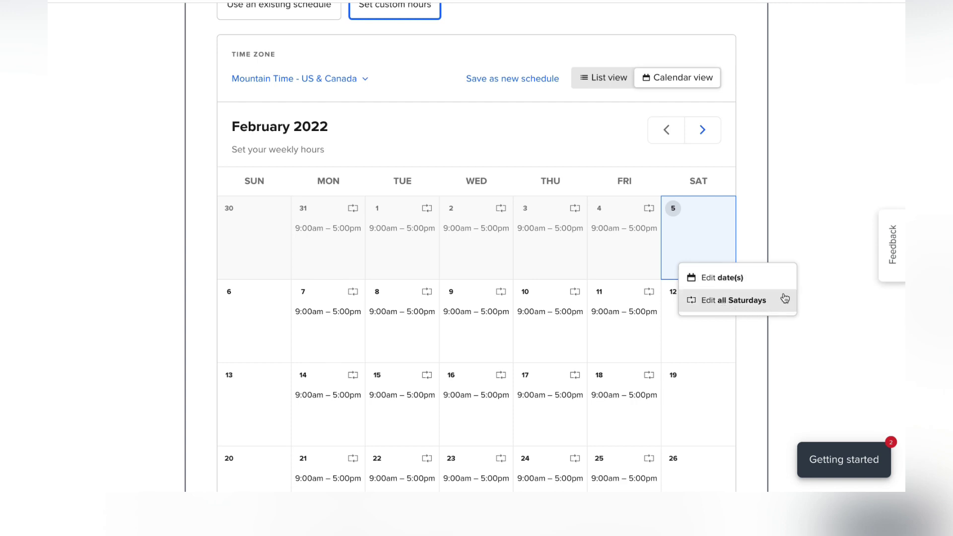
pyautogui.click(721, 305)
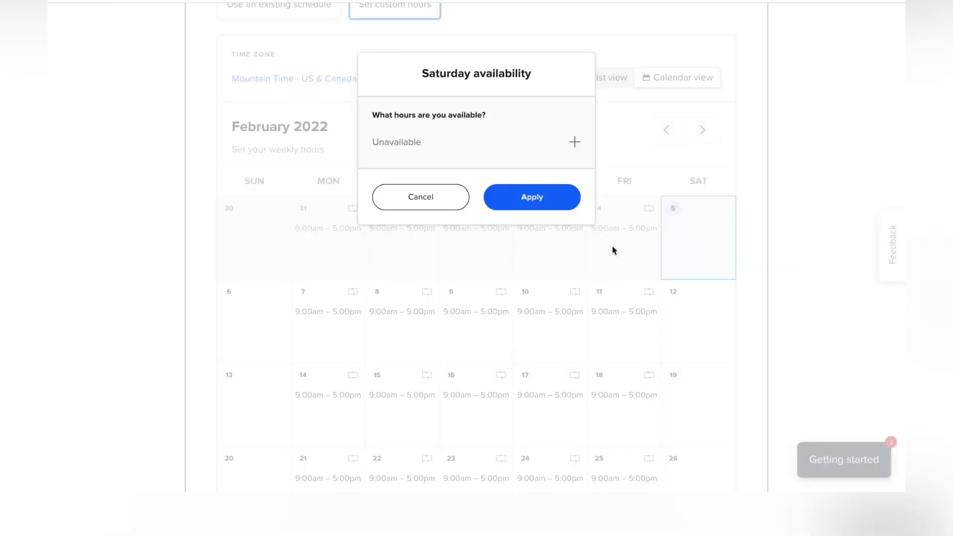
pyautogui.click(574, 142)
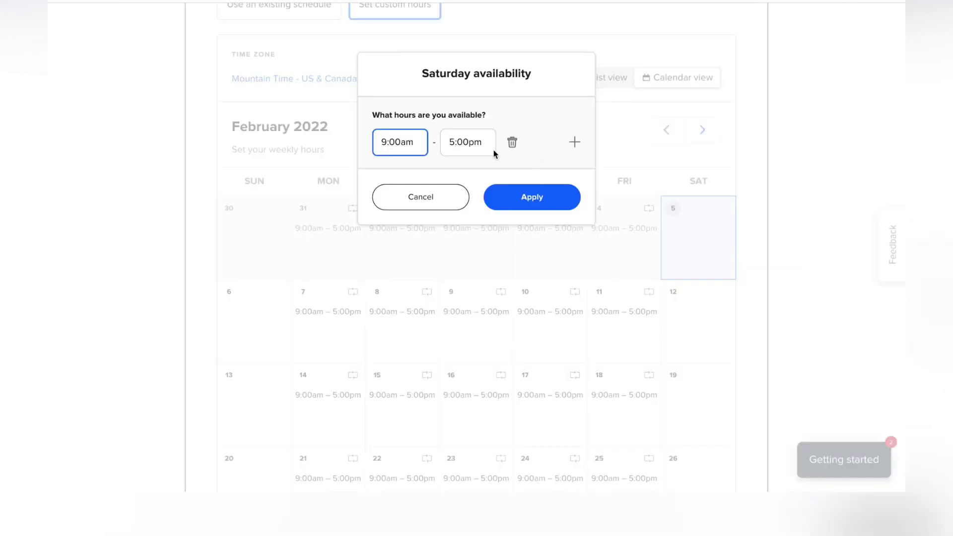
pyautogui.click(455, 143)
pyautogui.press('BackSpace')
pyautogui.write('12')
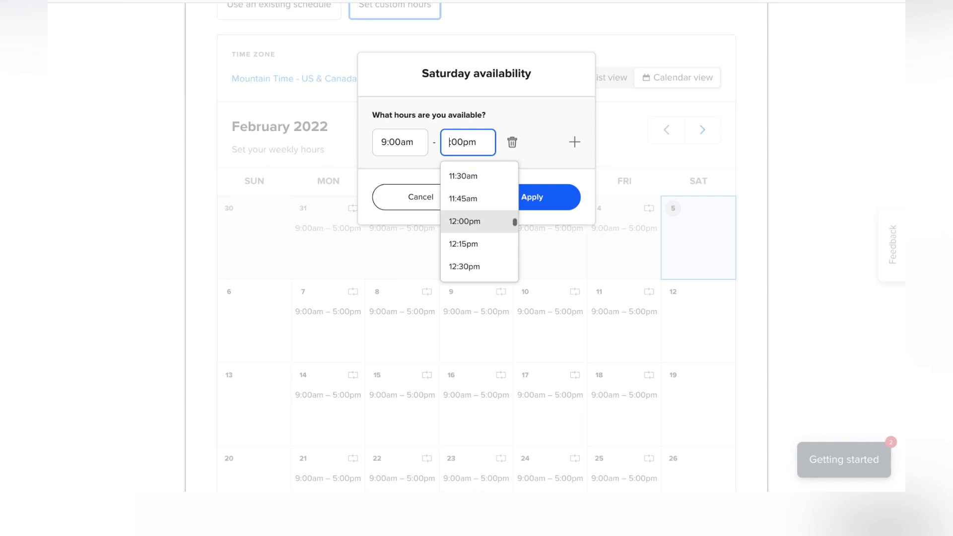
pyautogui.click(513, 114)
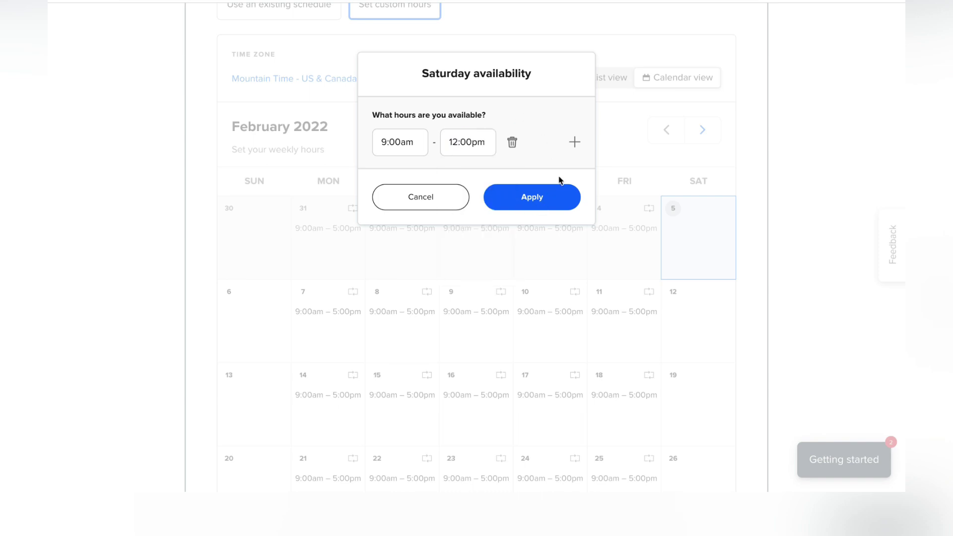
# Add a second Saturday interval of 1:00pm–5:00pm and apply it to all Saturdays
pyautogui.click(575, 148)
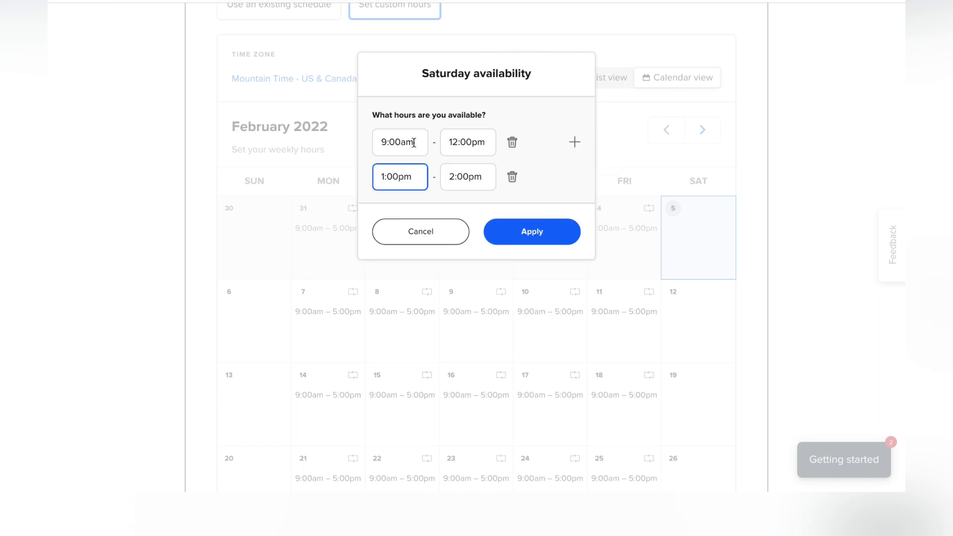
pyautogui.click(453, 178)
pyautogui.press('BackSpace')
pyautogui.write('5')
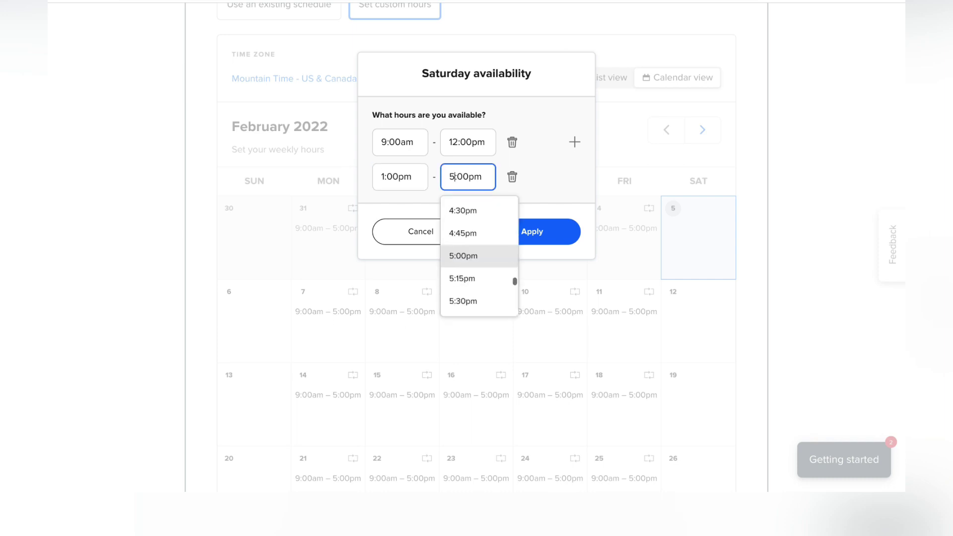
pyautogui.click(543, 193)
pyautogui.click(546, 234)
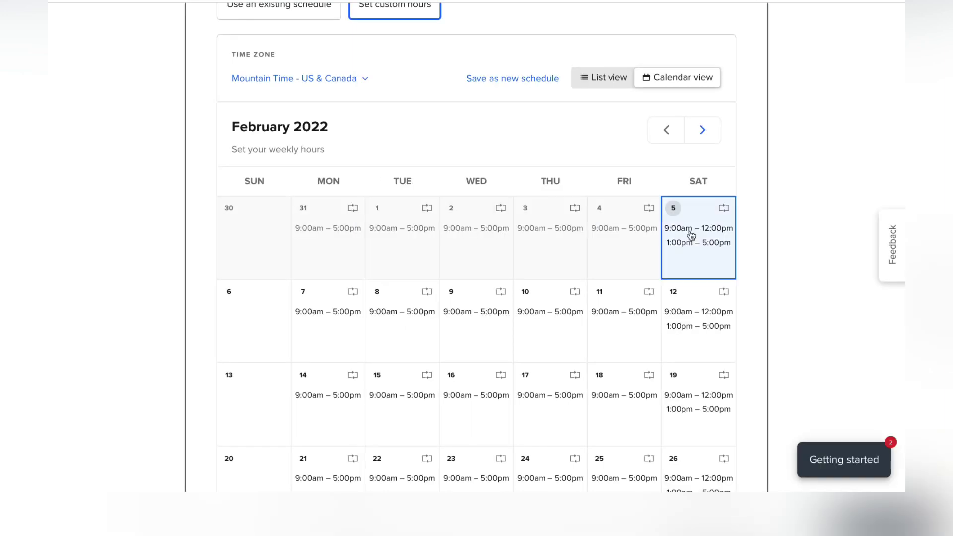
pyautogui.scroll(-3, 706, 298)
pyautogui.scroll(-1, 709, 302)
pyautogui.scroll(3, 709, 303)
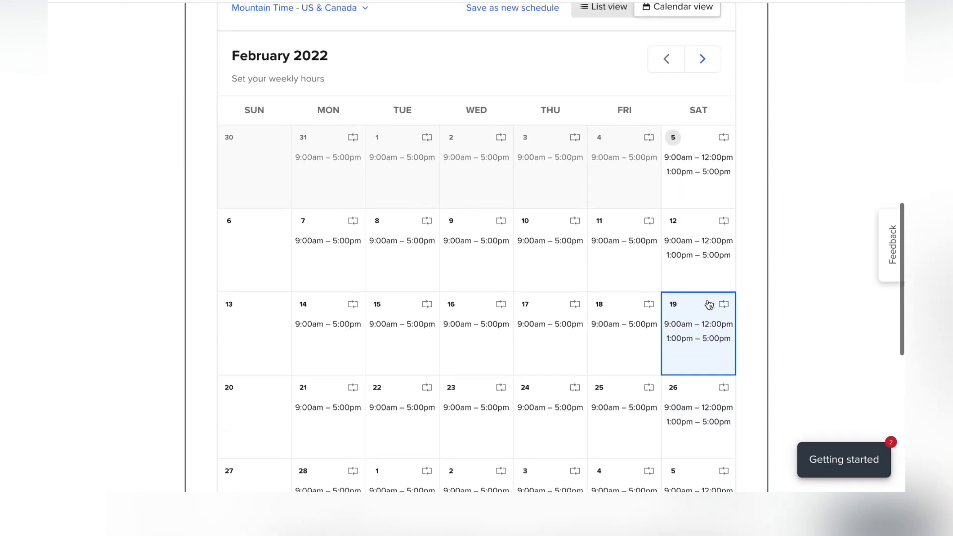
pyautogui.click(320, 262)
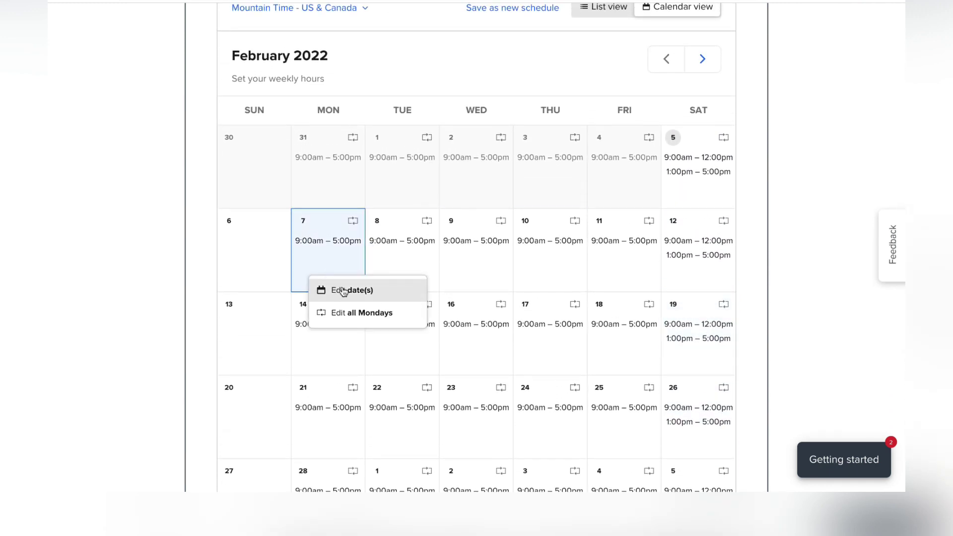
pyautogui.click(348, 313)
pyautogui.click(513, 143)
pyautogui.click(528, 196)
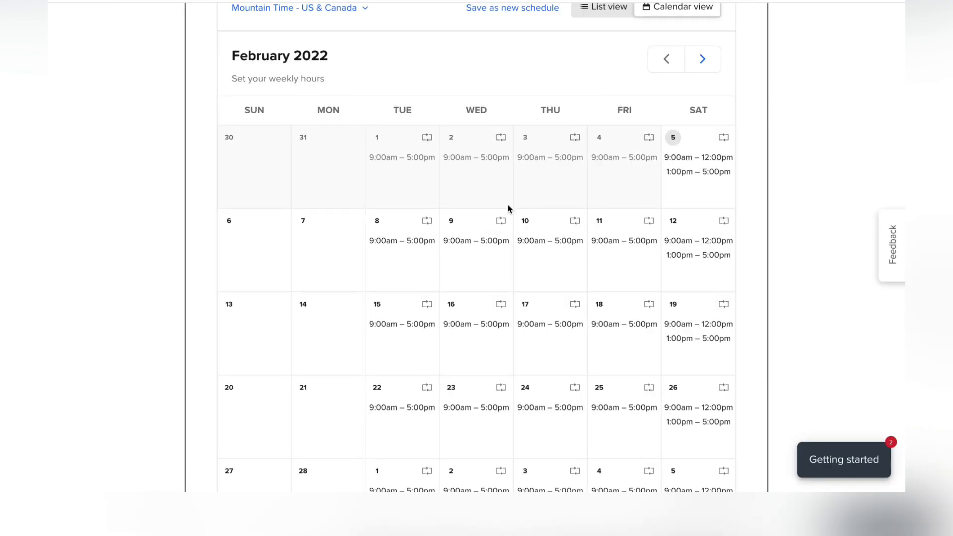
pyautogui.click(490, 244)
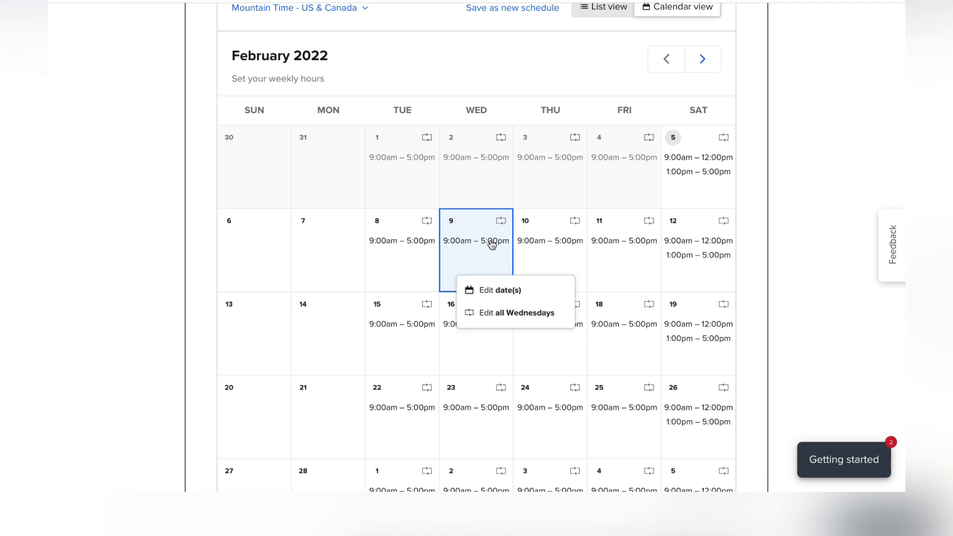
pyautogui.click(505, 312)
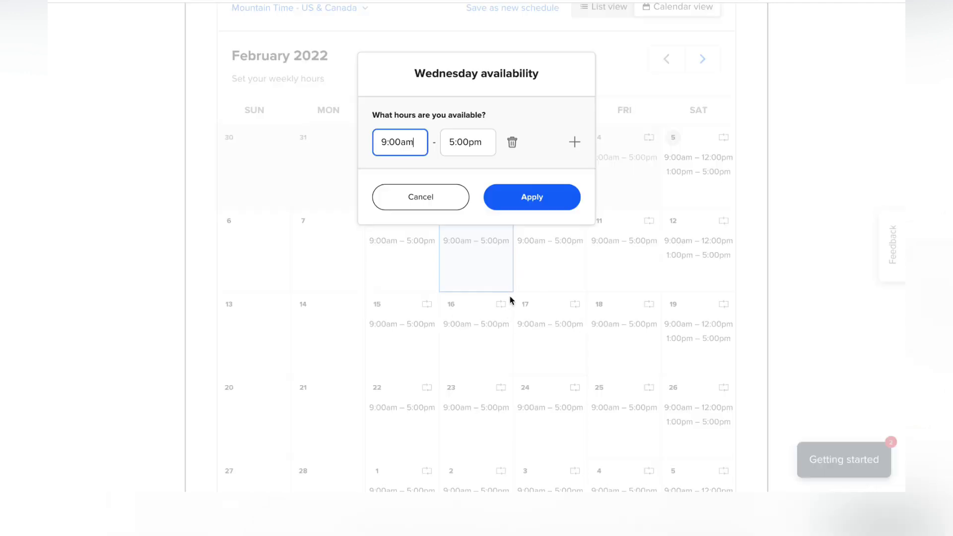
pyautogui.click(516, 143)
pyautogui.click(532, 205)
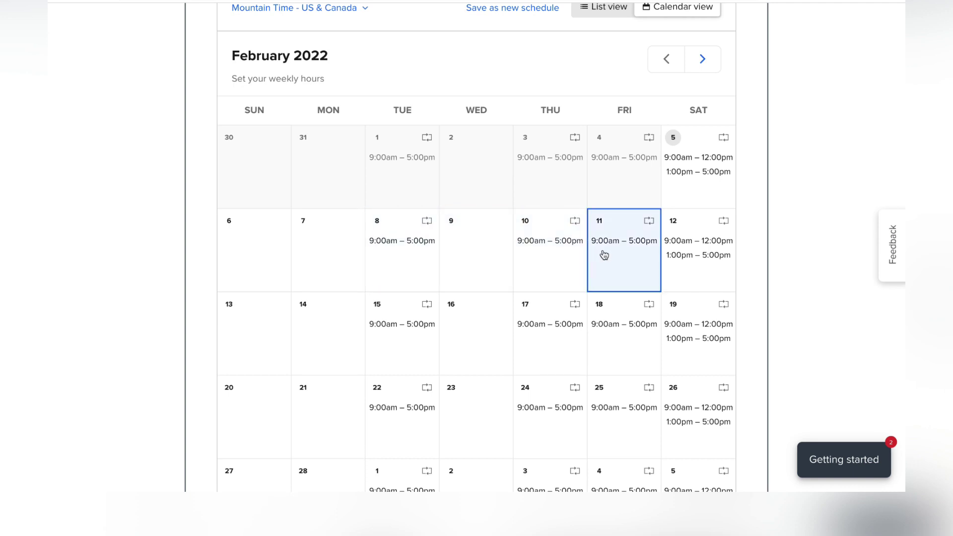
pyautogui.scroll(-6, 578, 242)
pyautogui.scroll(-3, 572, 244)
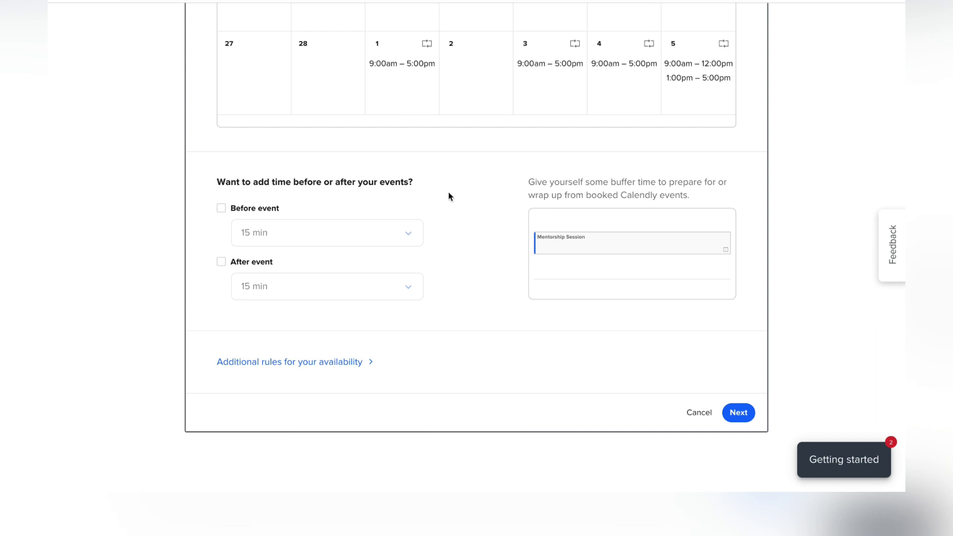
# Add 30-minute buffers both before and after each event
pyautogui.click(222, 210)
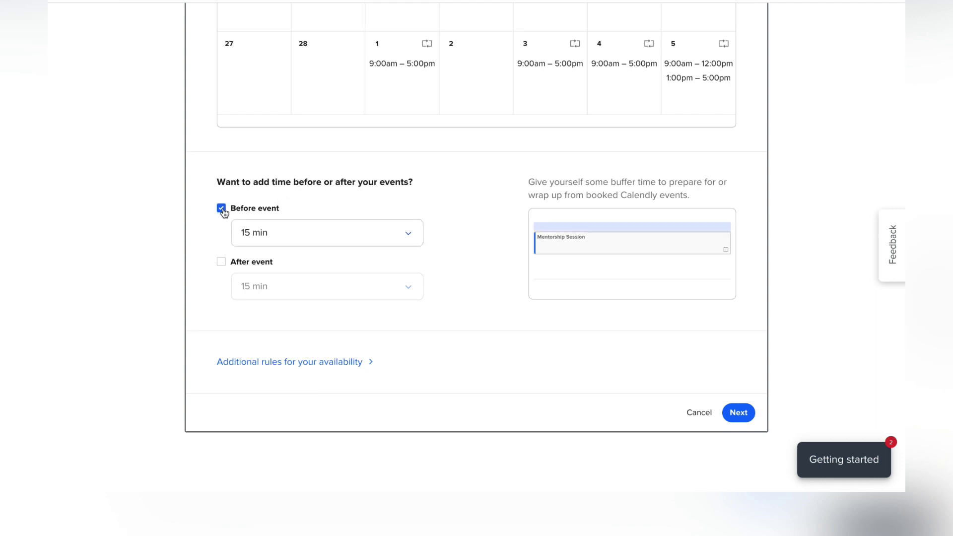
pyautogui.click(409, 237)
pyautogui.click(268, 354)
pyautogui.click(221, 261)
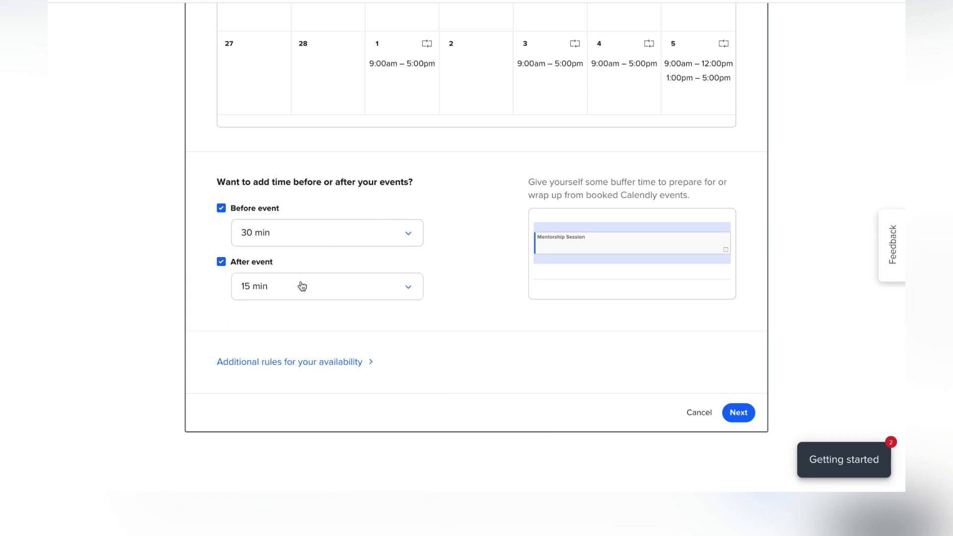
pyautogui.click(302, 286)
pyautogui.click(253, 404)
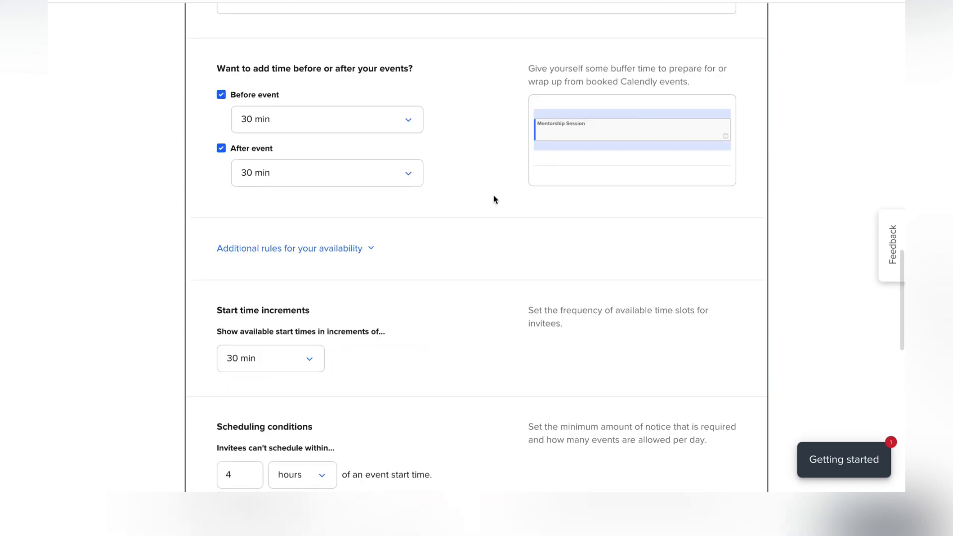
# Set the minimum scheduling notice to 1 hour
pyautogui.scroll(-1, 483, 166)
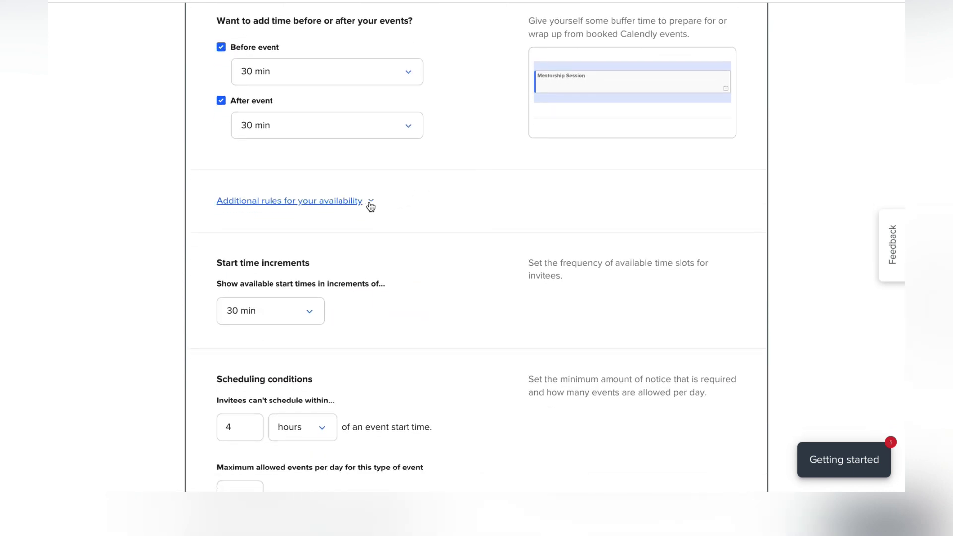
pyautogui.scroll(-2, 473, 177)
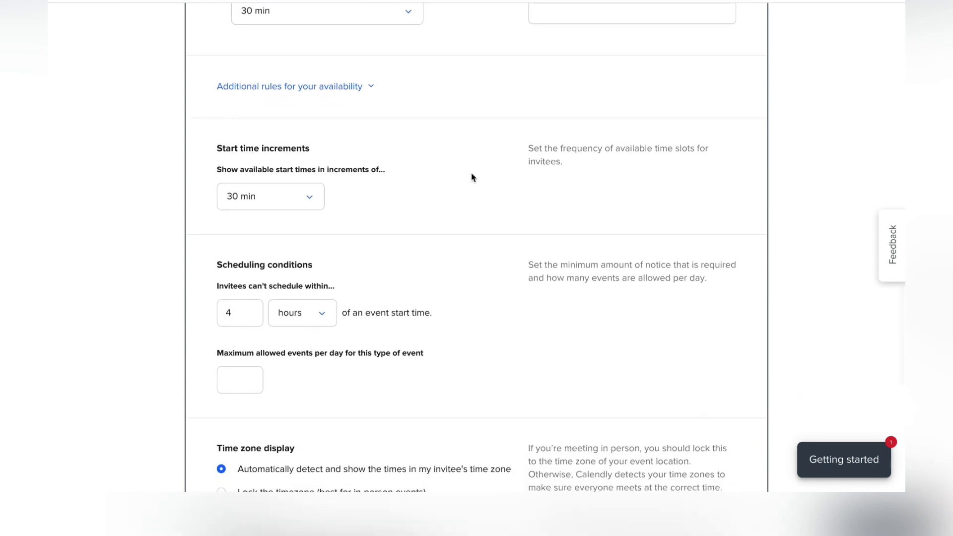
pyautogui.scroll(-1, 472, 178)
pyautogui.scroll(-1, 472, 180)
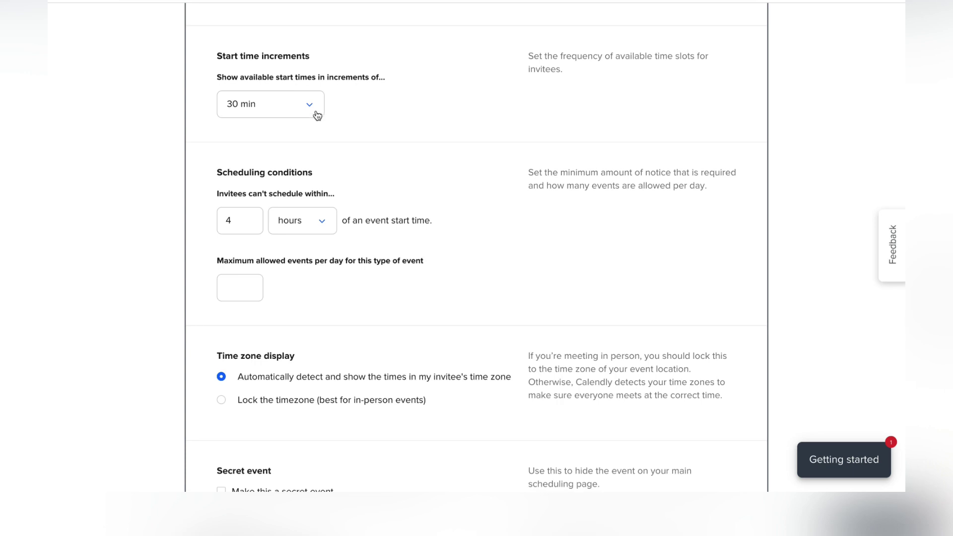
pyautogui.scroll(-1, 419, 104)
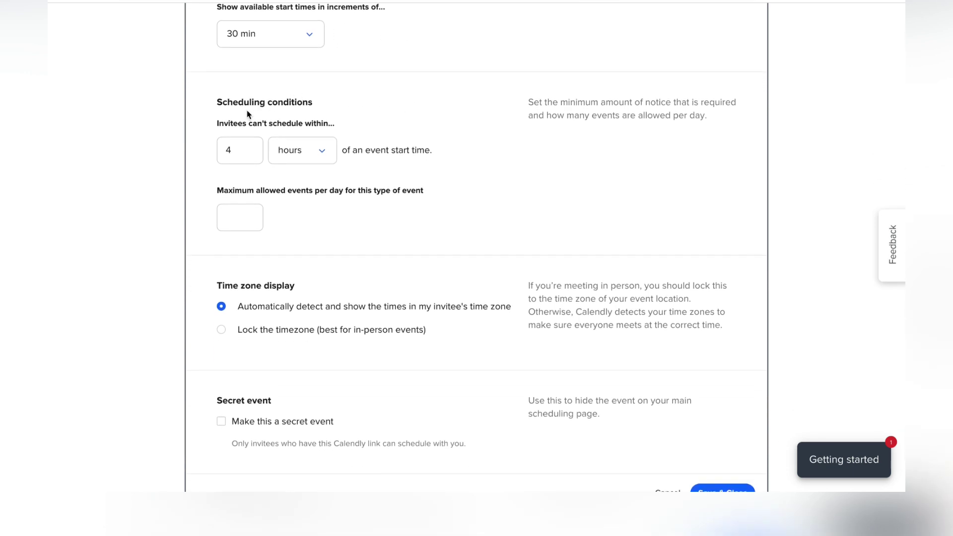
pyautogui.click(236, 152)
pyautogui.click(394, 115)
# Limit bookings to a maximum of 4 events per day
pyautogui.scroll(-2, 415, 89)
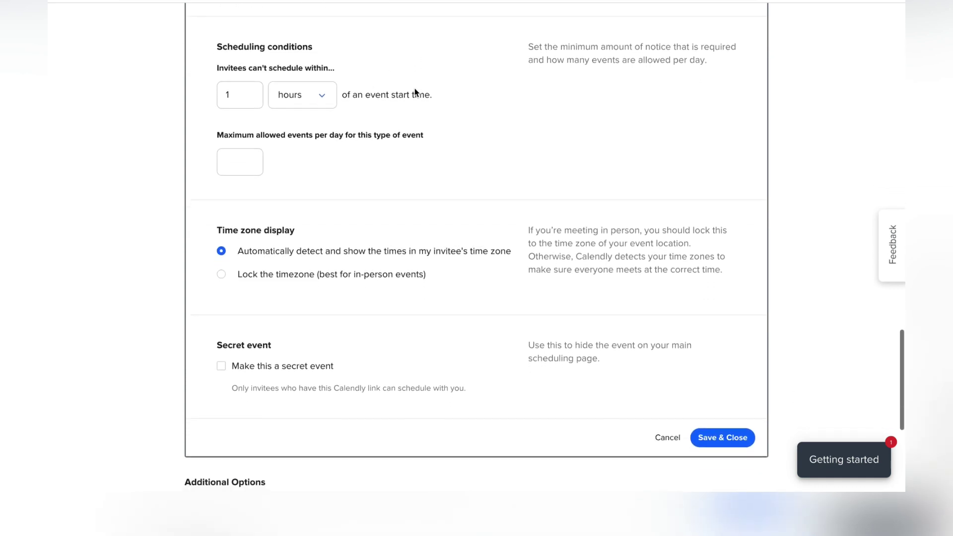
pyautogui.click(233, 168)
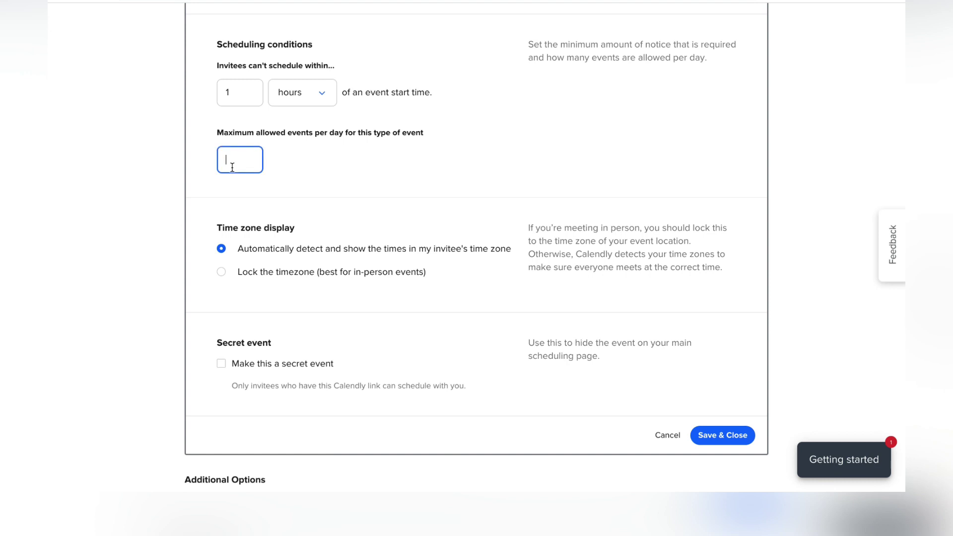
pyautogui.click(375, 170)
pyautogui.scroll(-1, 410, 151)
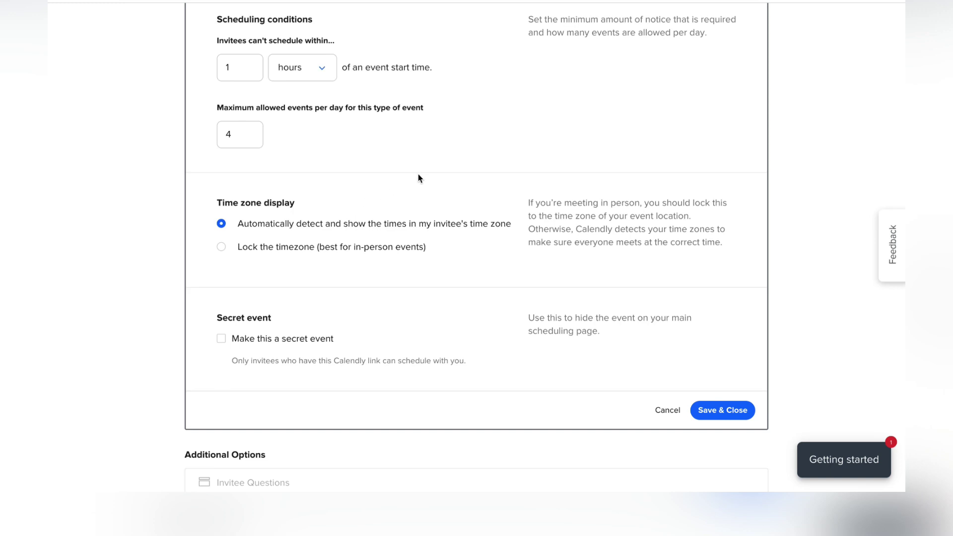
pyautogui.scroll(-3, 419, 174)
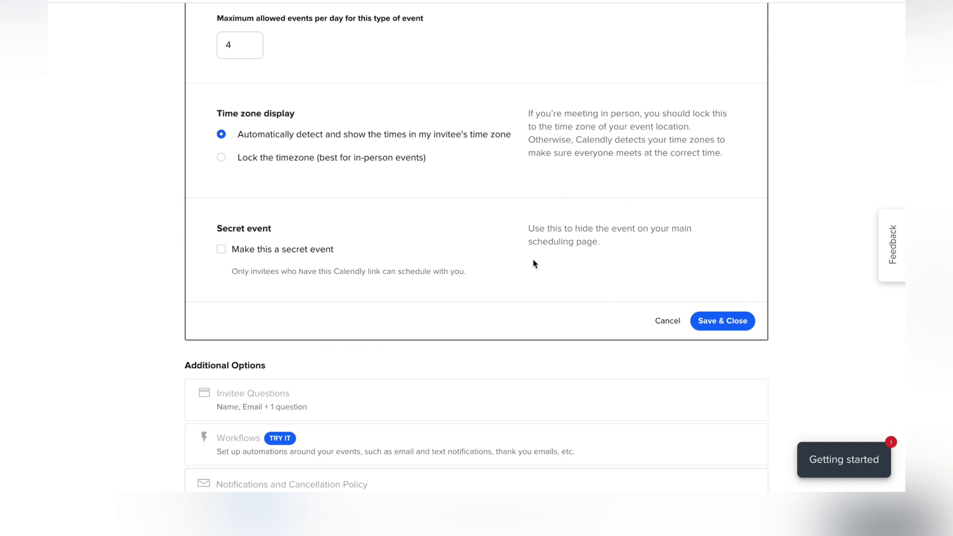
pyautogui.scroll(-1, 545, 264)
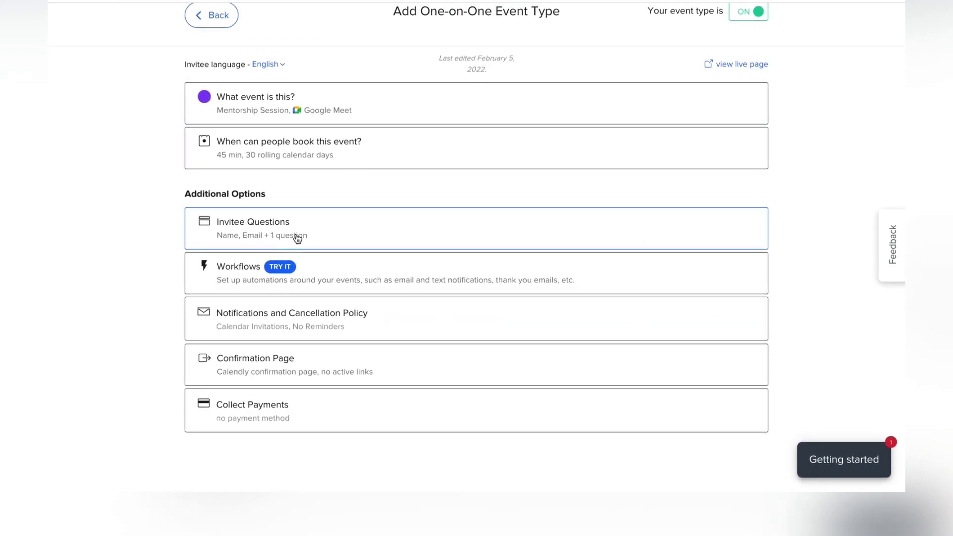
pyautogui.click(334, 240)
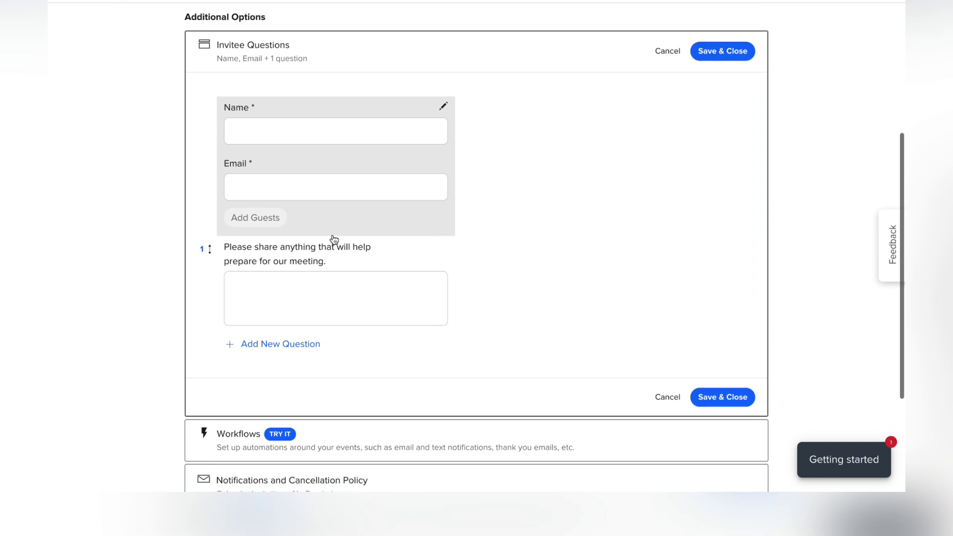
pyautogui.scroll(2, 334, 240)
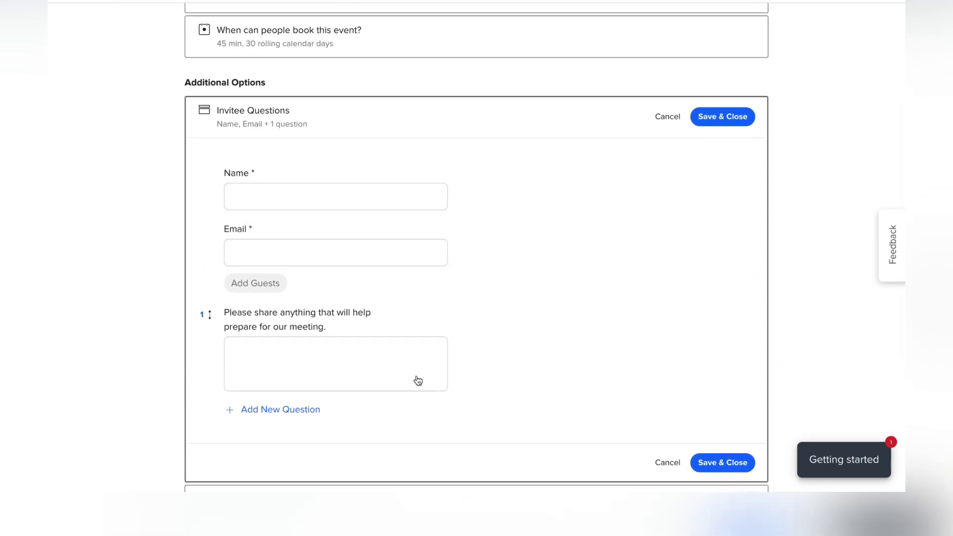
pyautogui.click(280, 410)
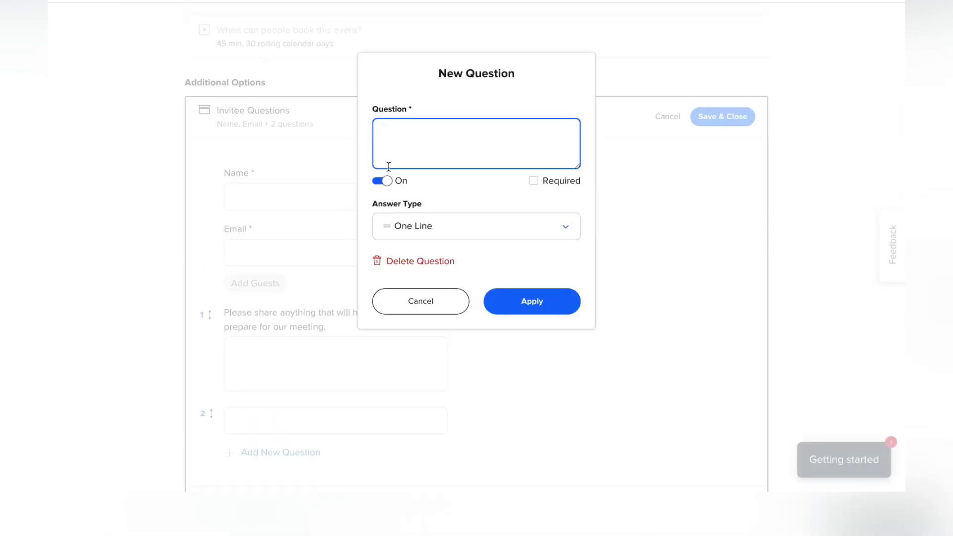
pyautogui.click(445, 304)
pyautogui.click(663, 117)
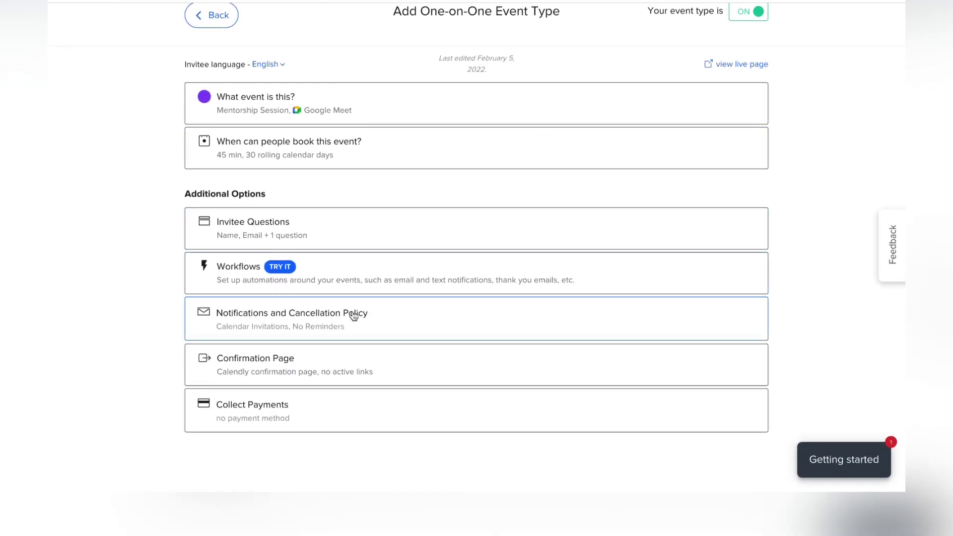
# Turn on Email Reminders and Text Reminders in the Notifications and Cancellation Policy settings
pyautogui.click(348, 329)
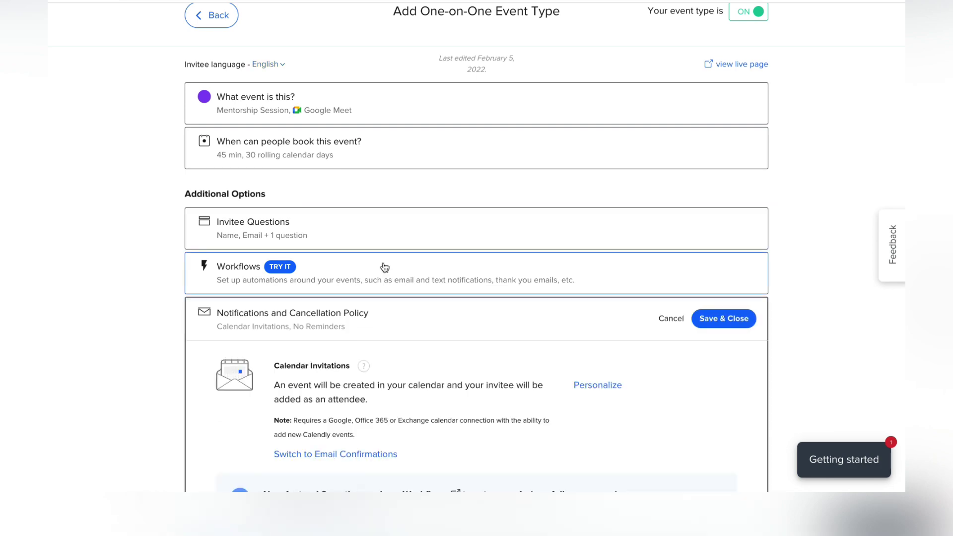
pyautogui.scroll(-5, 382, 266)
pyautogui.scroll(-2, 461, 227)
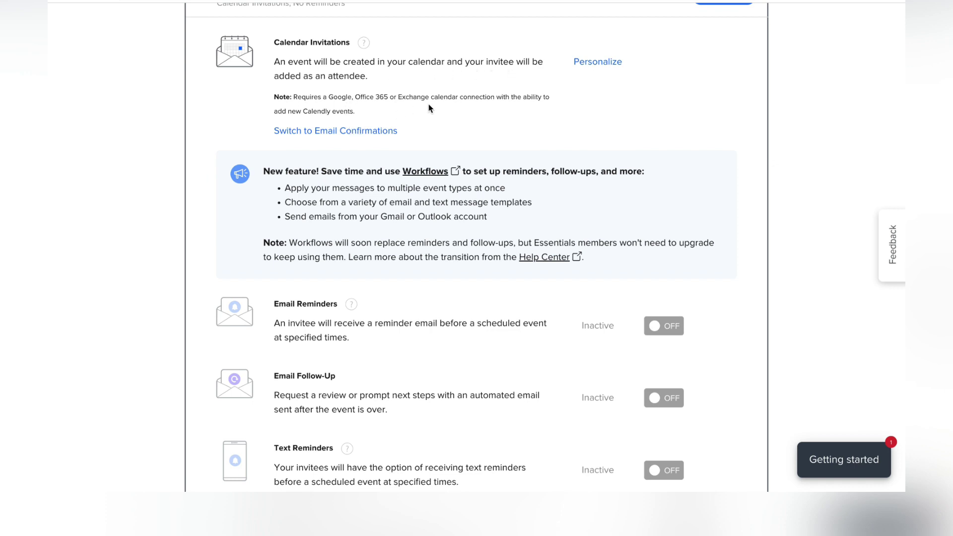
pyautogui.scroll(-3, 418, 133)
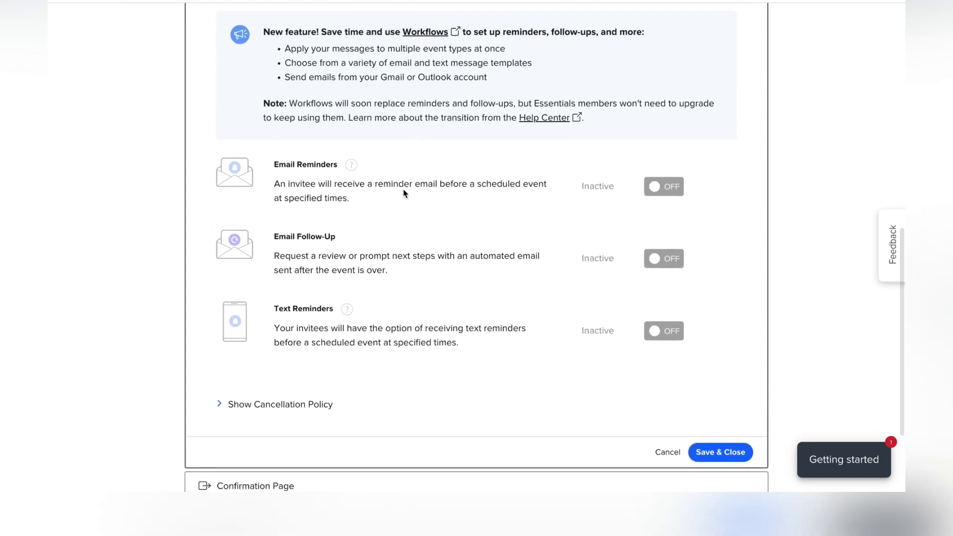
pyautogui.click(657, 188)
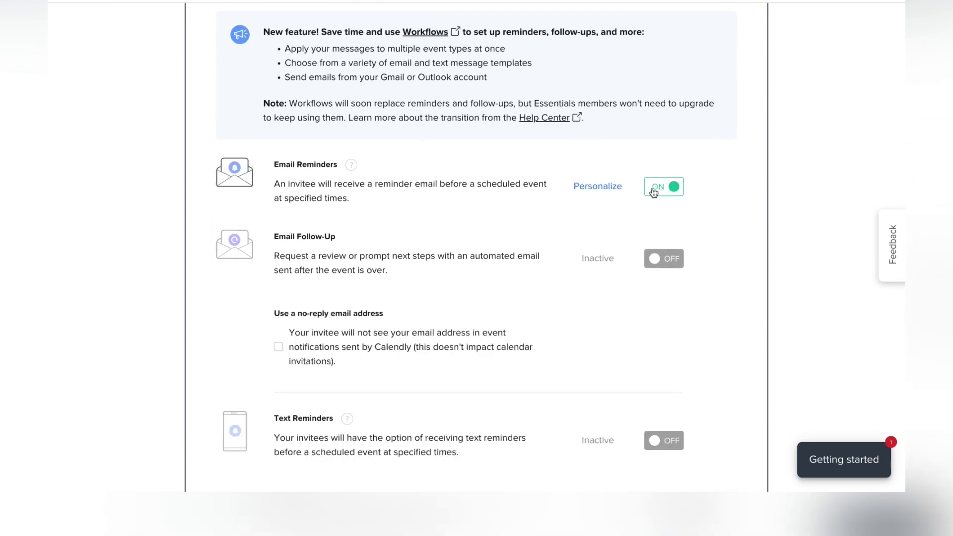
pyautogui.scroll(-2, 493, 211)
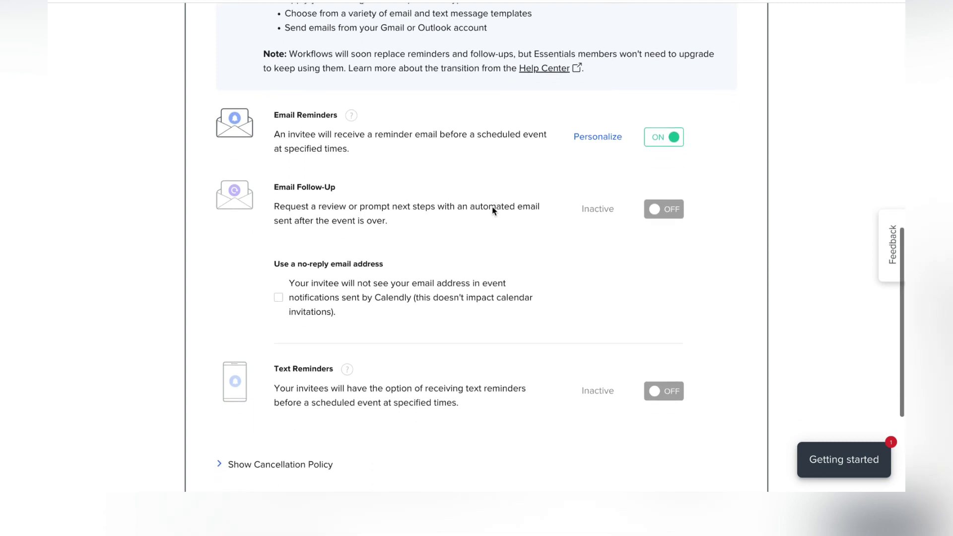
pyautogui.click(655, 349)
# Look at the cancellation policy option and its help text, then close the notifications panel
pyautogui.scroll(-3, 301, 290)
pyautogui.click(301, 290)
pyautogui.scroll(-1, 427, 240)
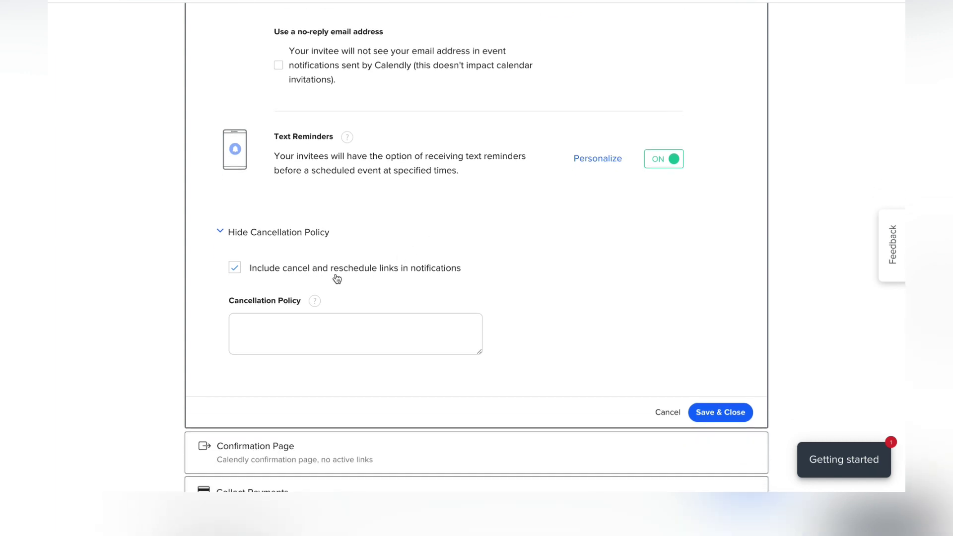
pyautogui.click(283, 323)
pyautogui.click(320, 303)
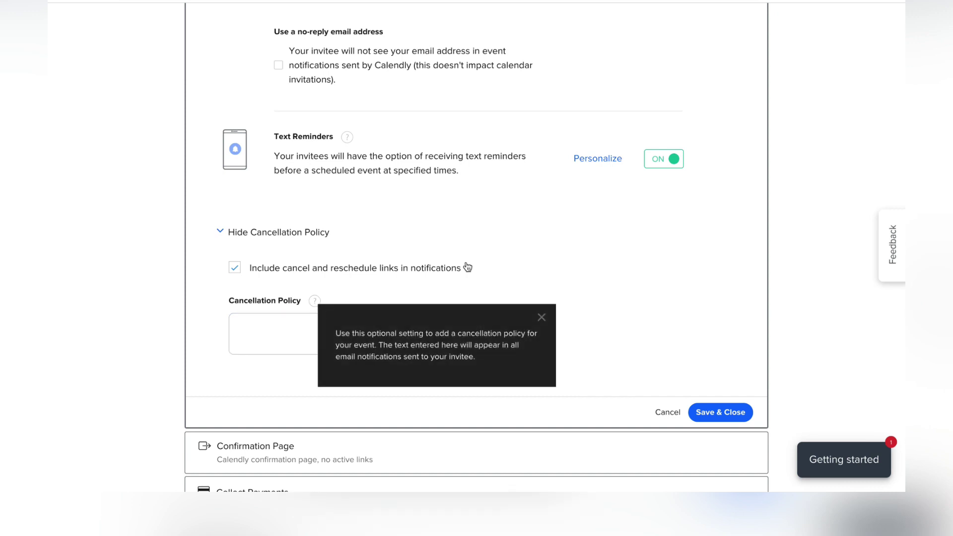
pyautogui.click(667, 413)
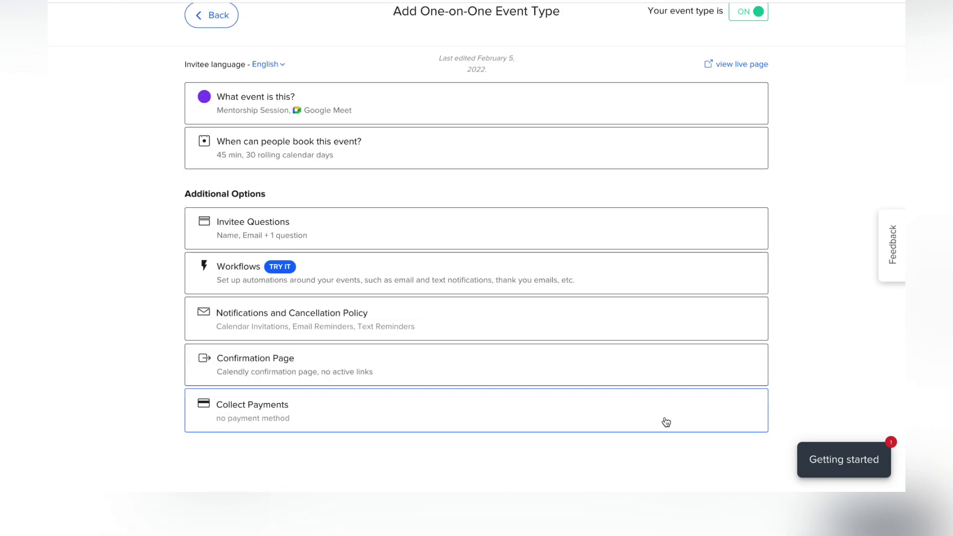
# Keep the default Calendly confirmation page and no payment method, cancelling both sections
pyautogui.click(337, 375)
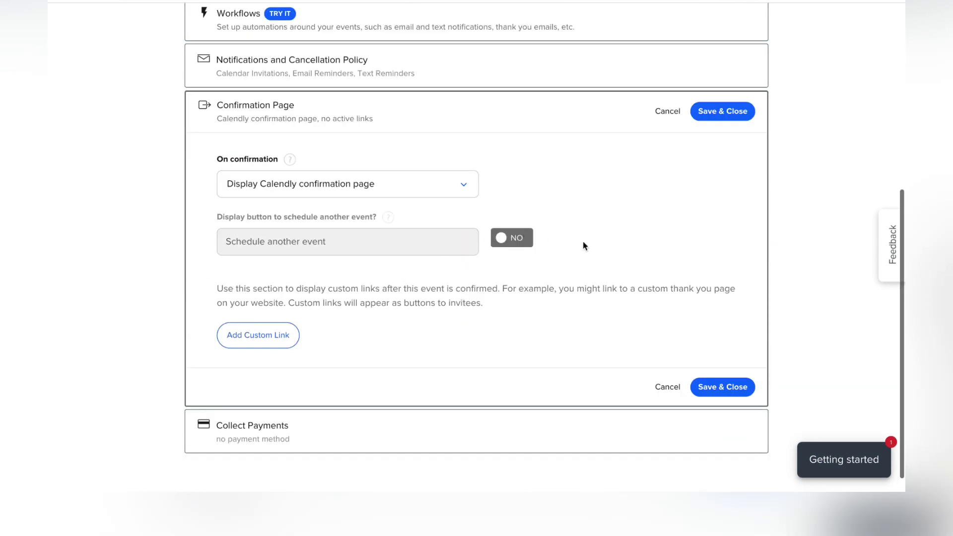
pyautogui.click(463, 185)
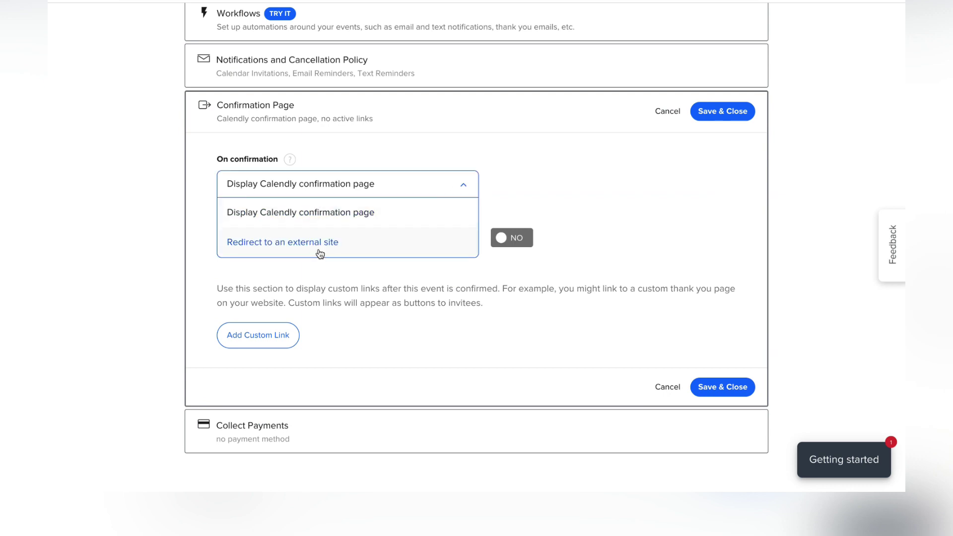
pyautogui.click(468, 189)
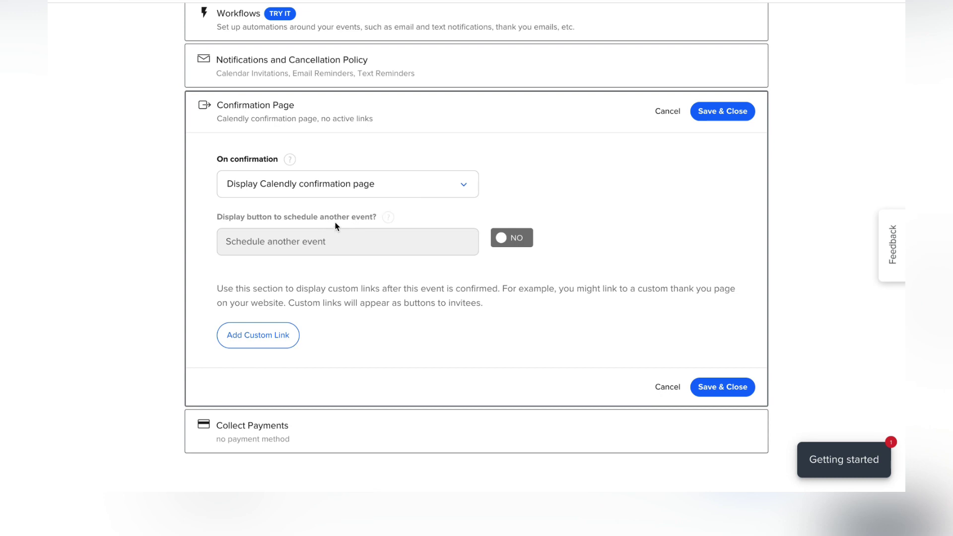
pyautogui.click(666, 392)
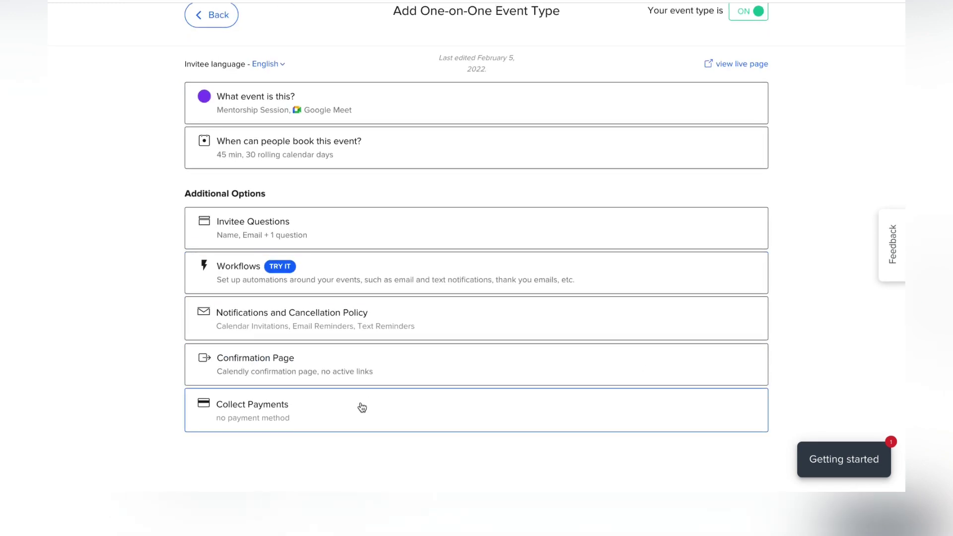
pyautogui.click(353, 412)
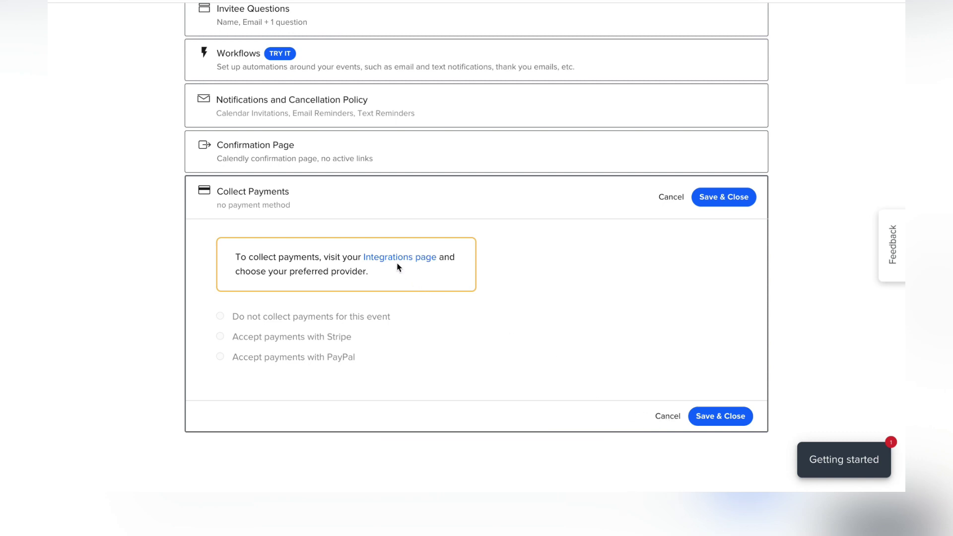
pyautogui.click(667, 418)
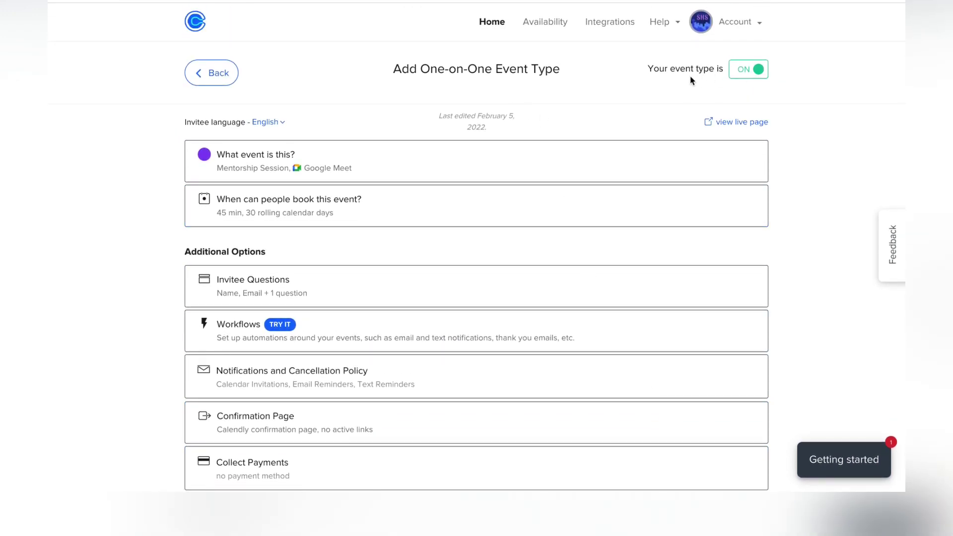
# Preview the live booking page and check open time slots on February 5 and February 8
pyautogui.click(743, 131)
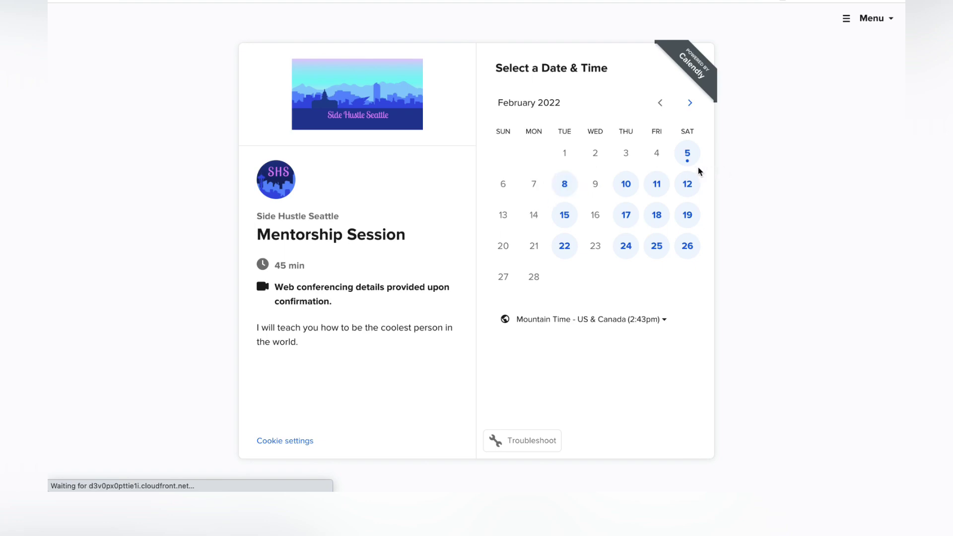
pyautogui.click(688, 155)
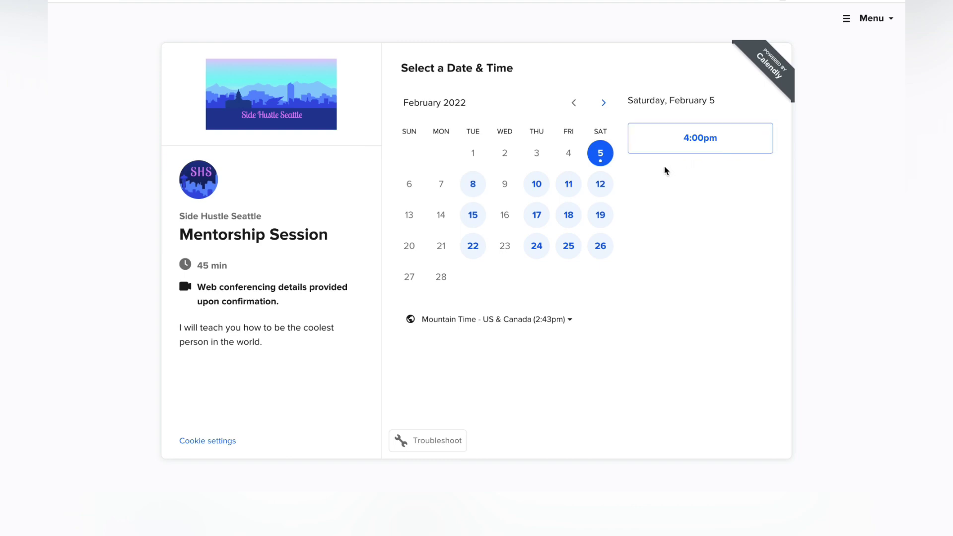
pyautogui.click(472, 187)
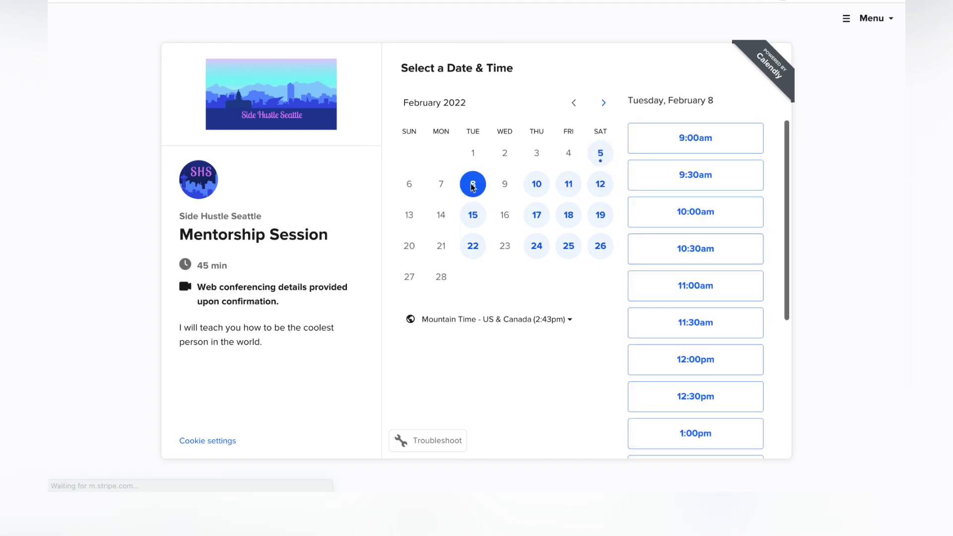
pyautogui.scroll(-3, 643, 152)
pyautogui.scroll(-3, 646, 160)
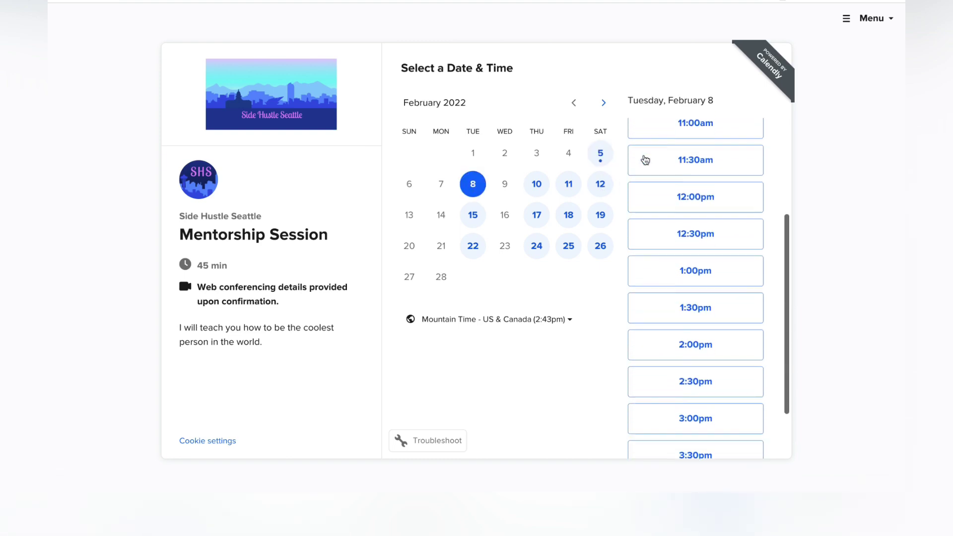
pyautogui.scroll(3, 645, 160)
pyautogui.scroll(4, 645, 160)
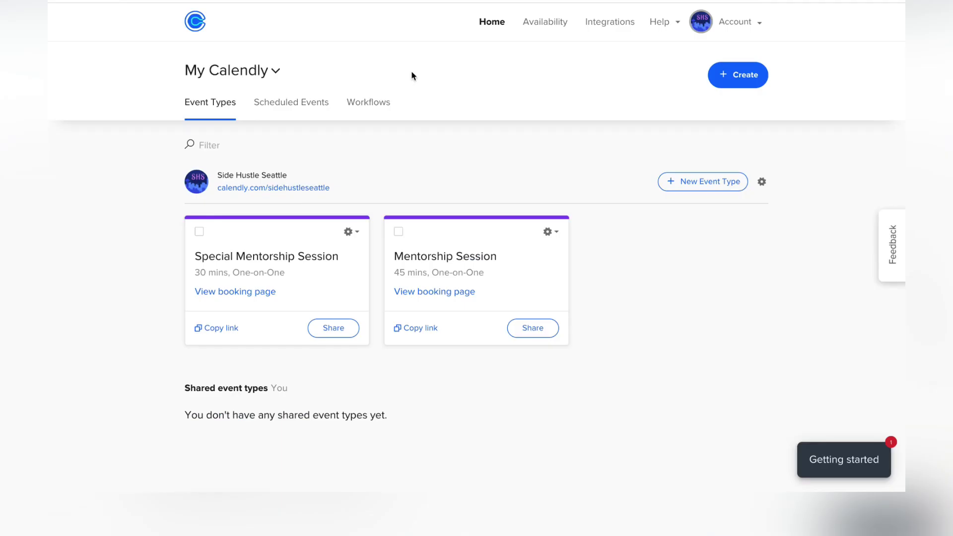
# Go to the calendly.com/sidehustleseattle public scheduling page
pyautogui.click(307, 192)
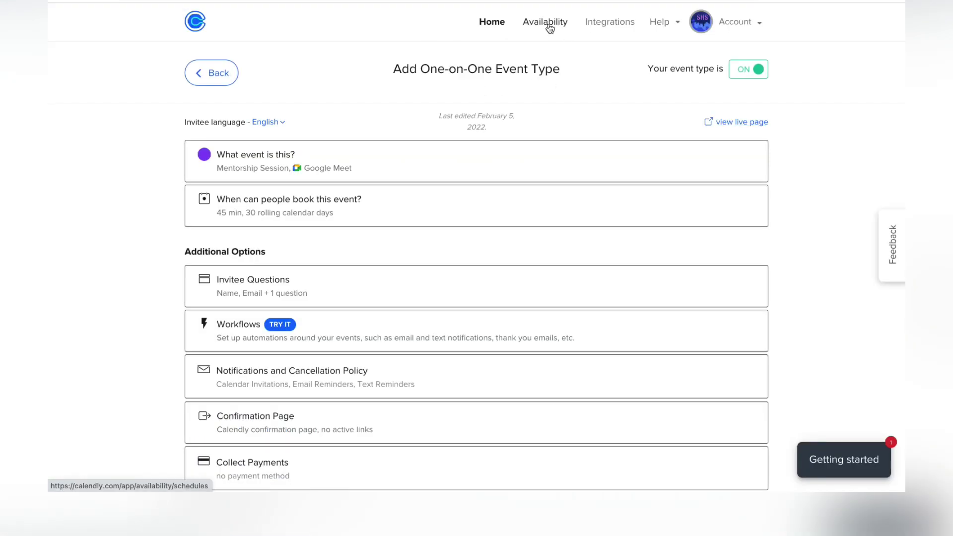
# Scroll through the Working hours schedule of weekdays 9:00am–5:00pm, then go to Integrations
pyautogui.click(551, 28)
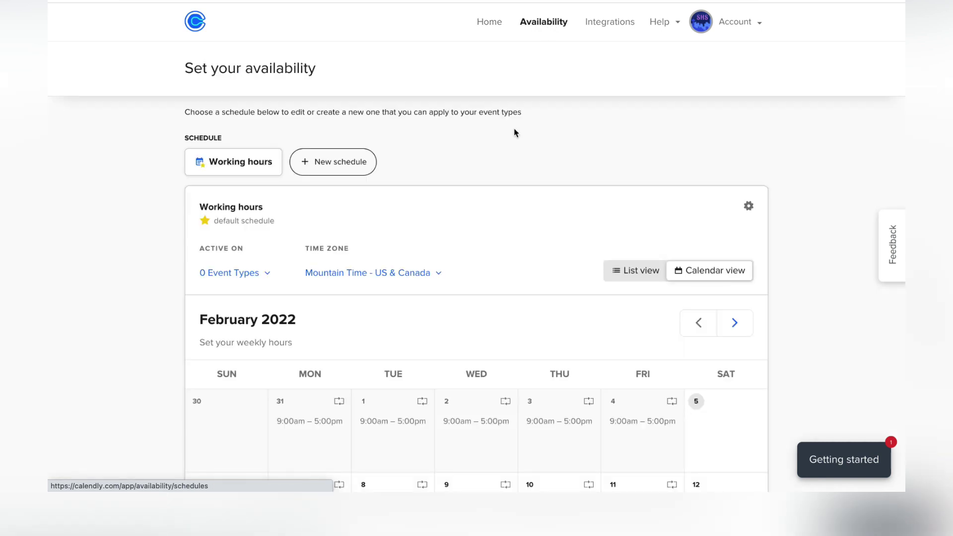
pyautogui.scroll(-2, 514, 140)
pyautogui.scroll(2, 514, 140)
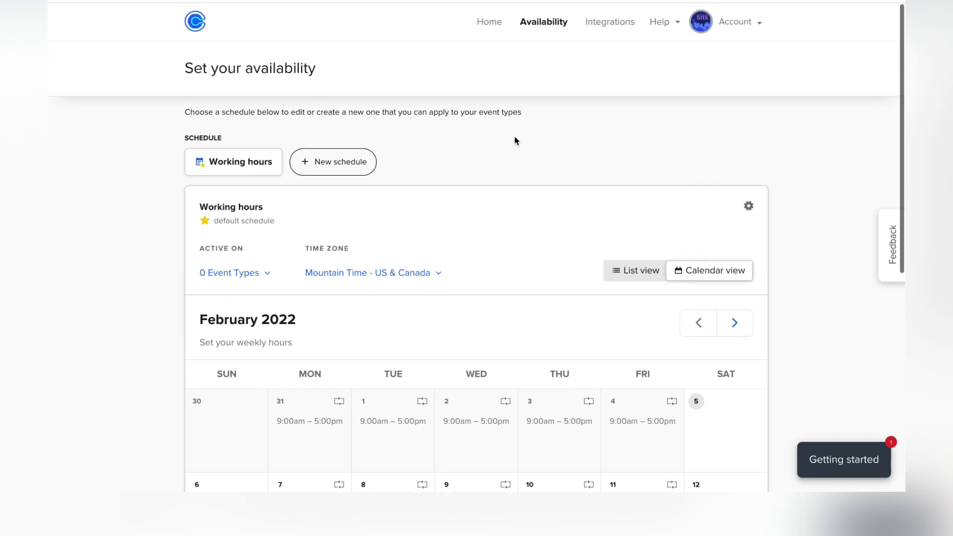
pyautogui.scroll(-3, 544, 135)
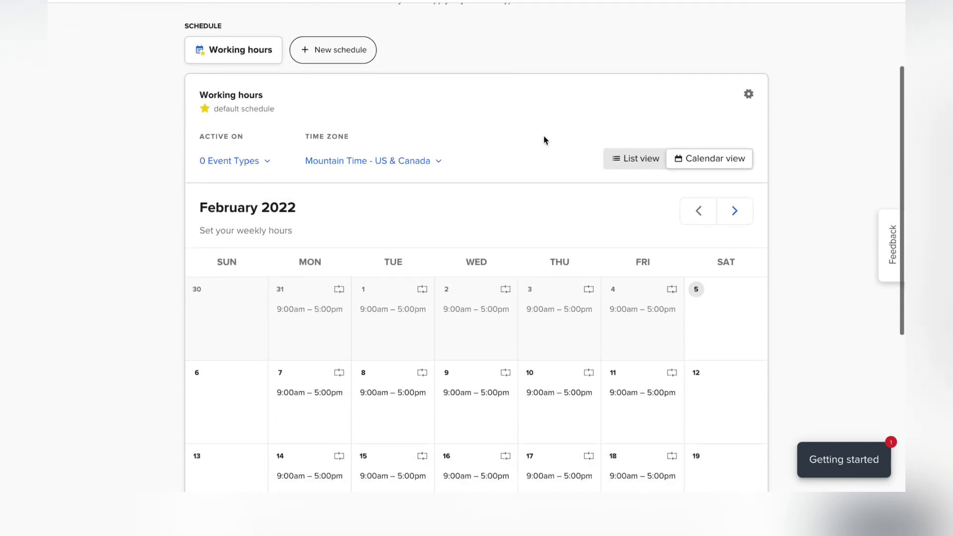
pyautogui.scroll(-2, 544, 140)
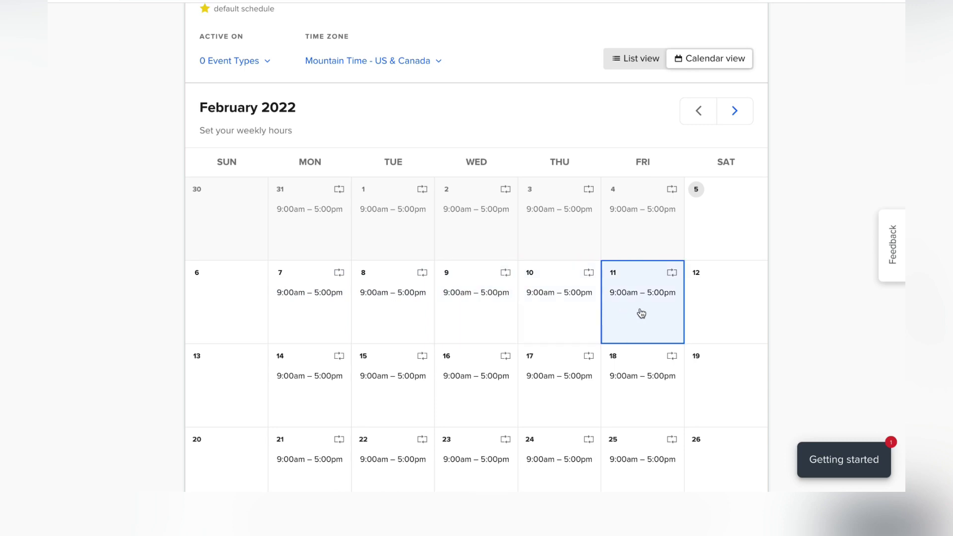
pyautogui.scroll(-1, 641, 313)
pyautogui.scroll(-2, 642, 313)
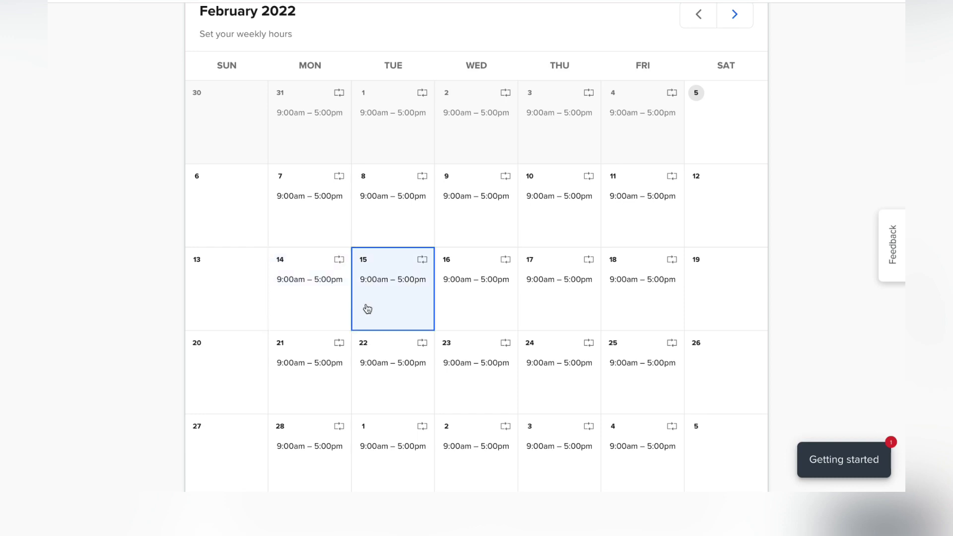
pyautogui.scroll(-2, 368, 309)
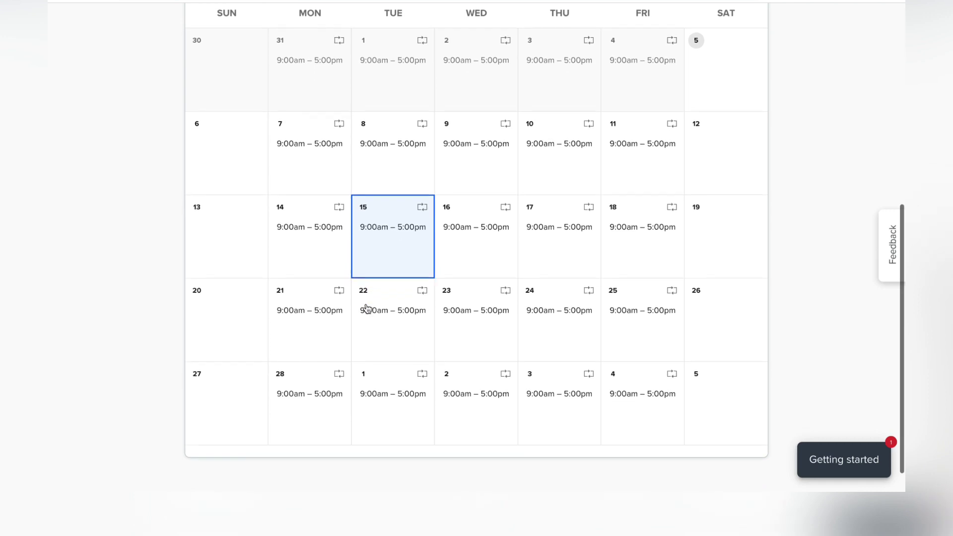
pyautogui.scroll(2, 367, 309)
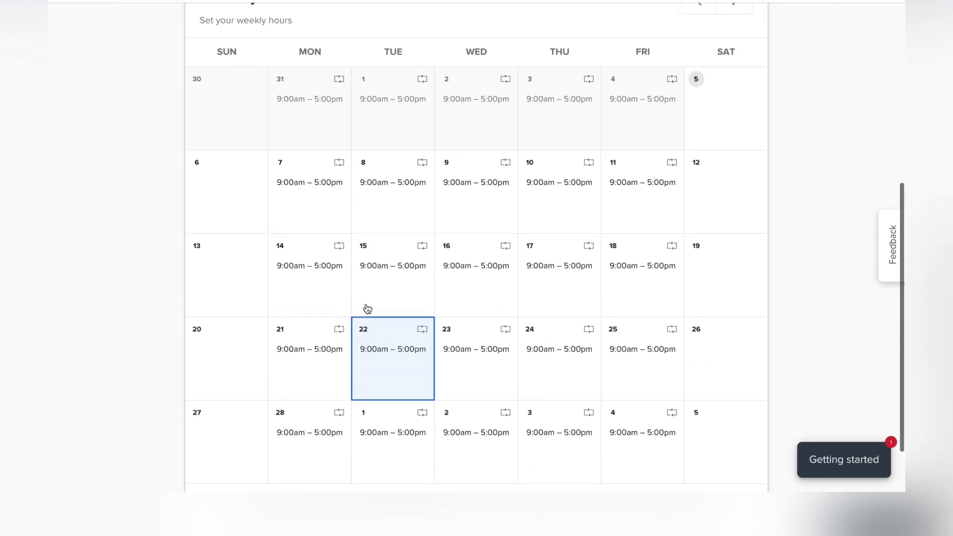
pyautogui.scroll(2, 368, 309)
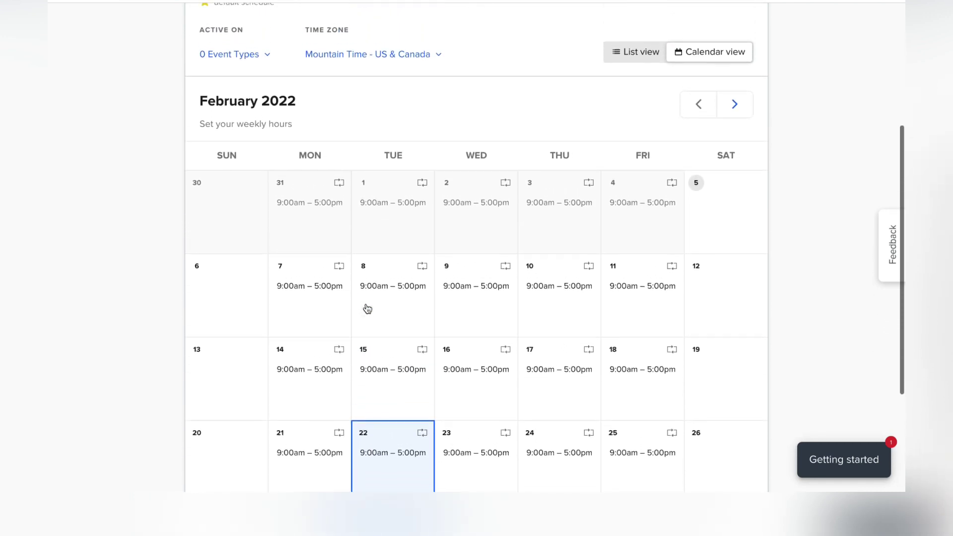
pyautogui.scroll(2, 367, 309)
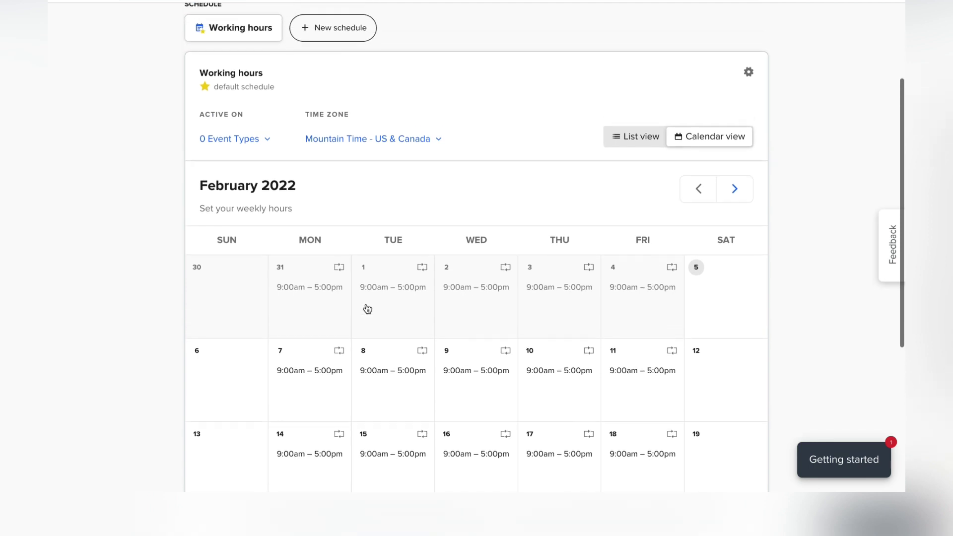
pyautogui.scroll(3, 378, 256)
pyautogui.click(613, 27)
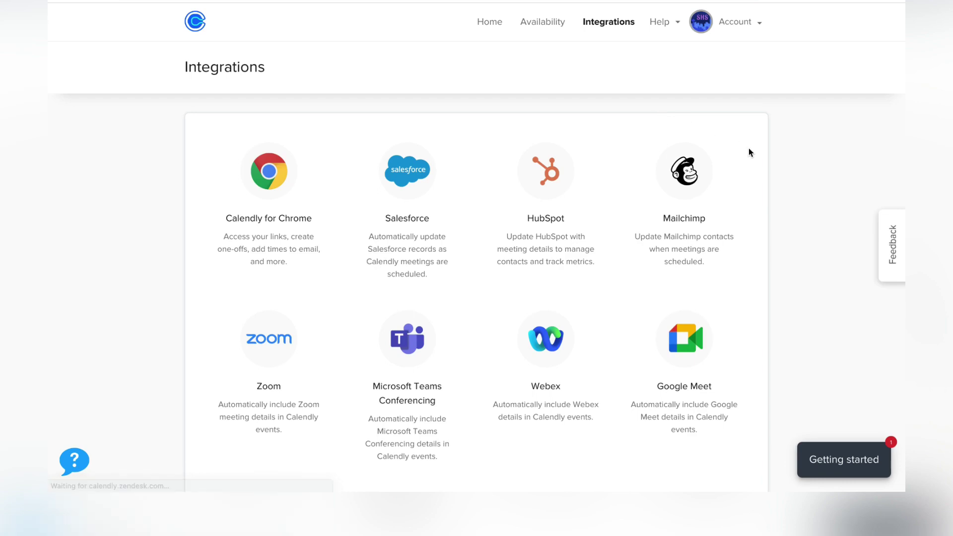
# Scroll through the Integrations list, including Stripe, PayPal and Zoom
pyautogui.scroll(-3, 753, 166)
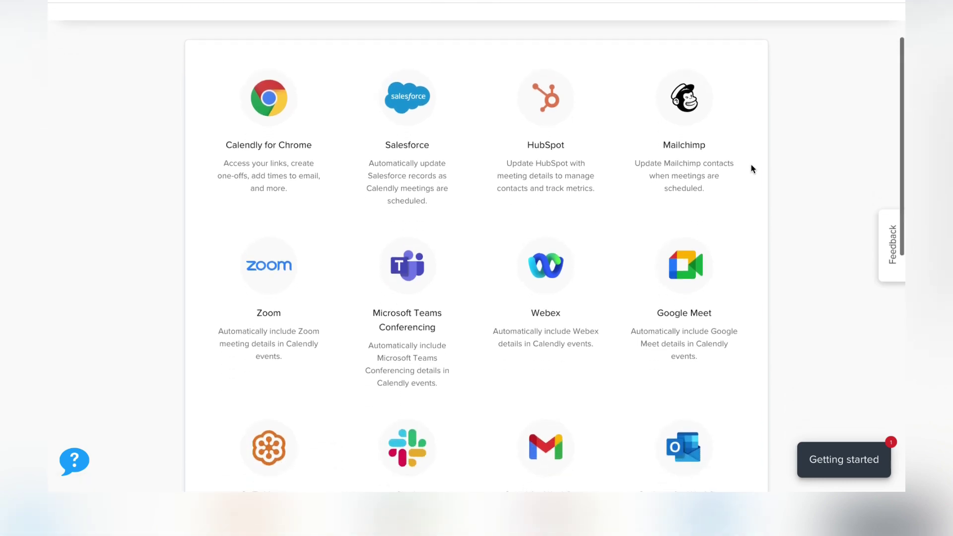
pyautogui.scroll(-6, 753, 175)
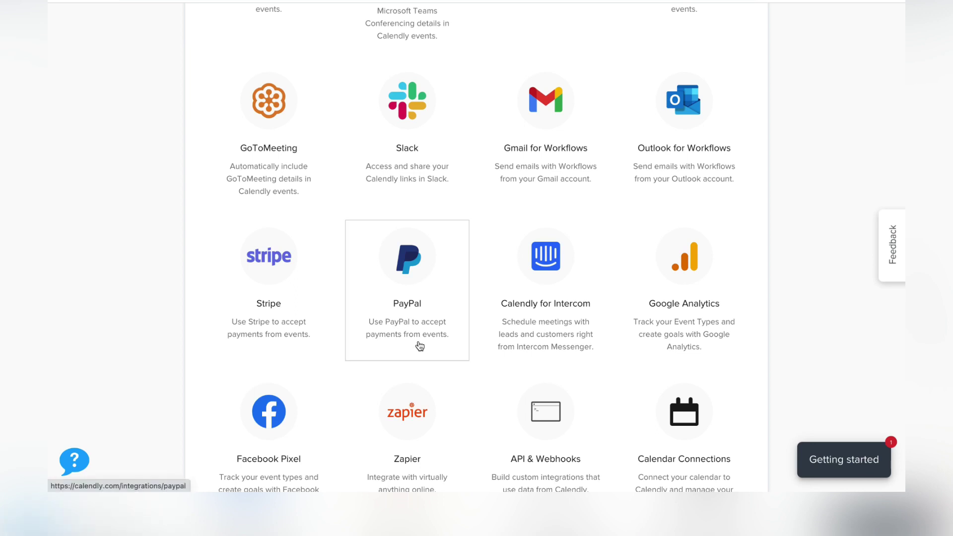
pyautogui.scroll(-3, 420, 346)
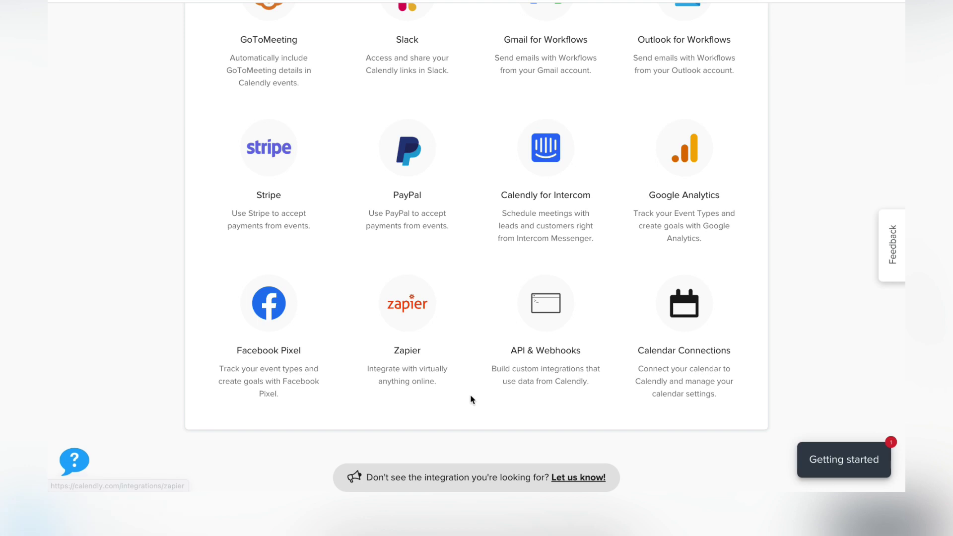
pyautogui.scroll(2, 472, 399)
pyautogui.scroll(1, 472, 400)
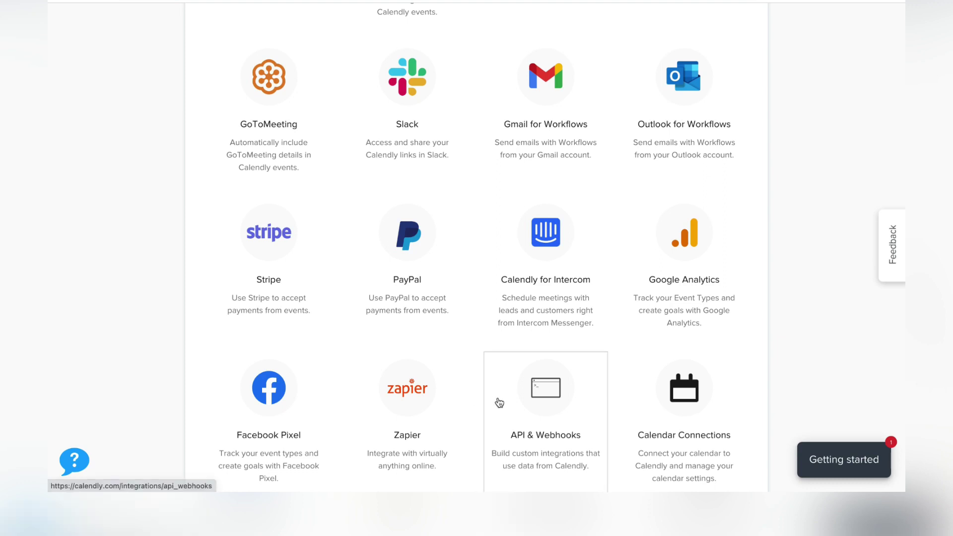
pyautogui.scroll(2, 499, 402)
pyautogui.scroll(5, 500, 403)
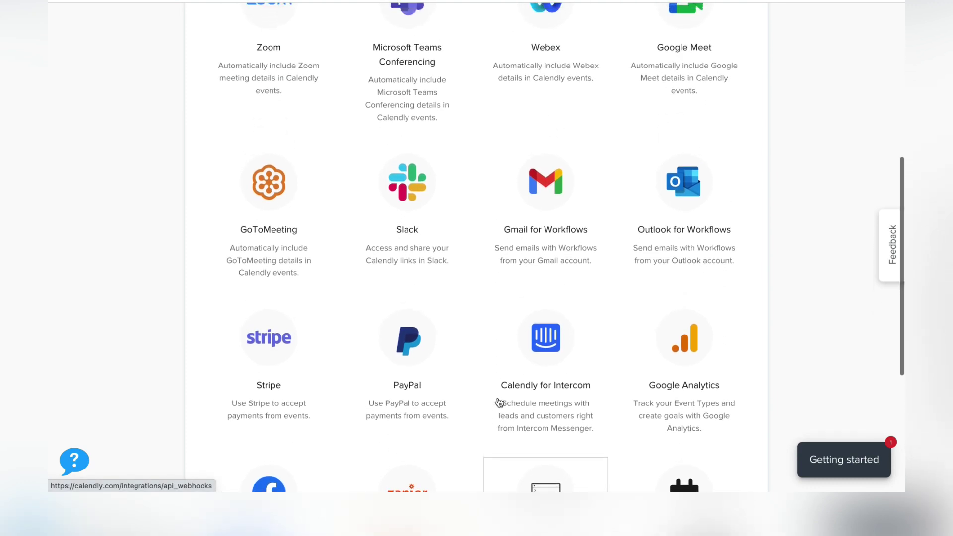
pyautogui.scroll(5, 500, 403)
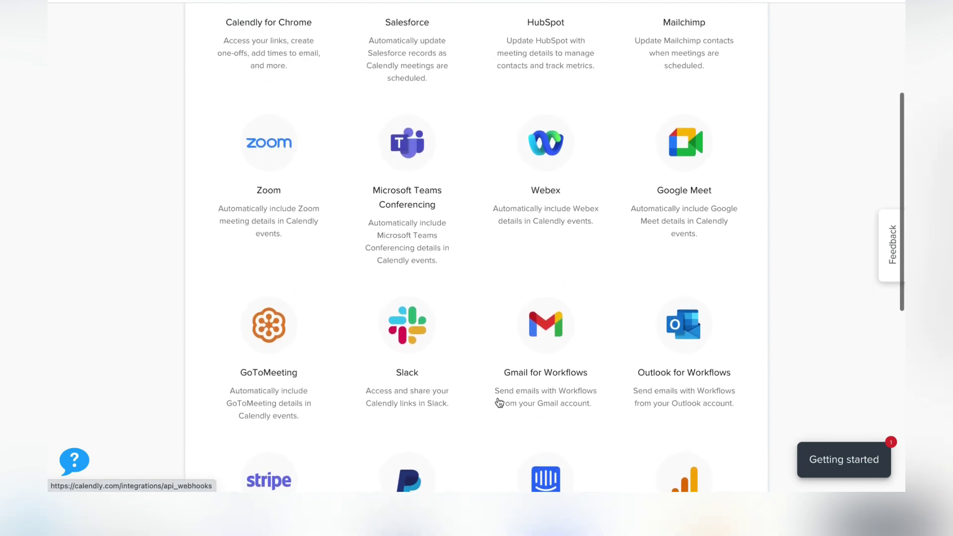
pyautogui.scroll(2, 500, 402)
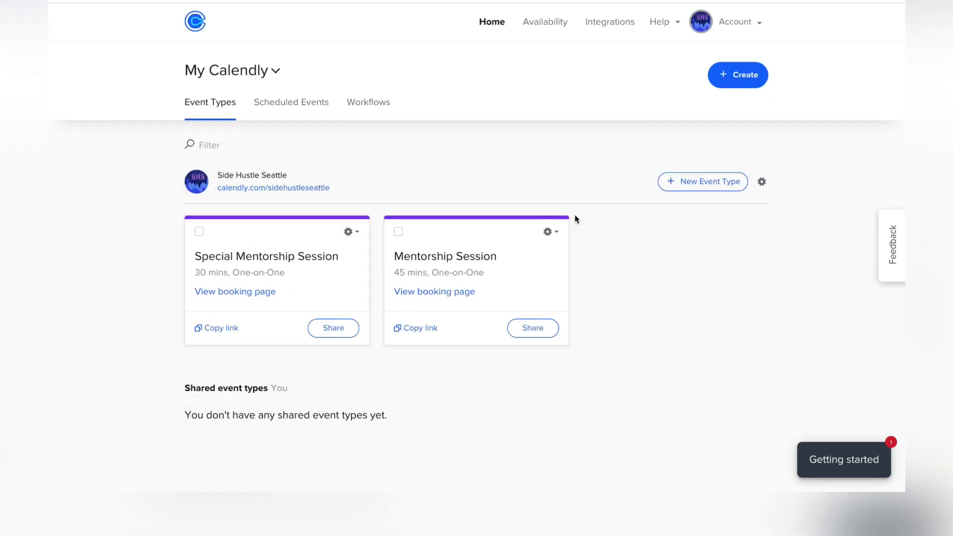